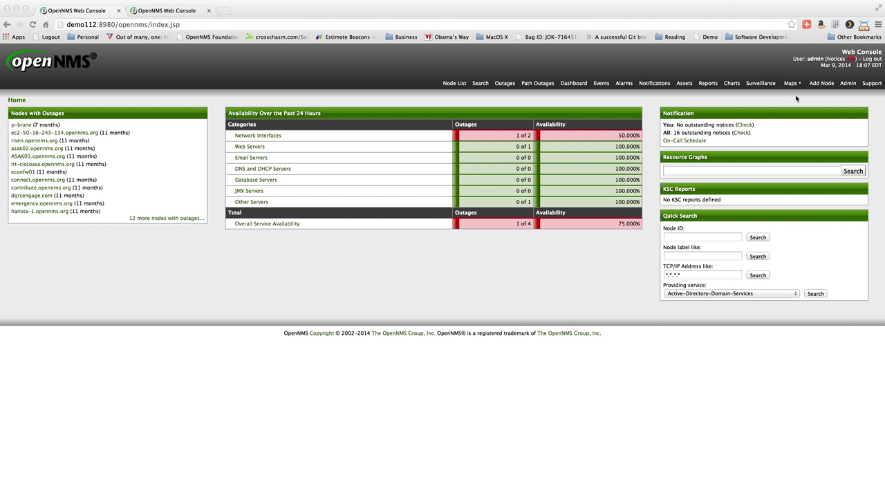
# - Open the SVG network maps and switch the map to Admin Mode
pyautogui.moveTo(792, 85)
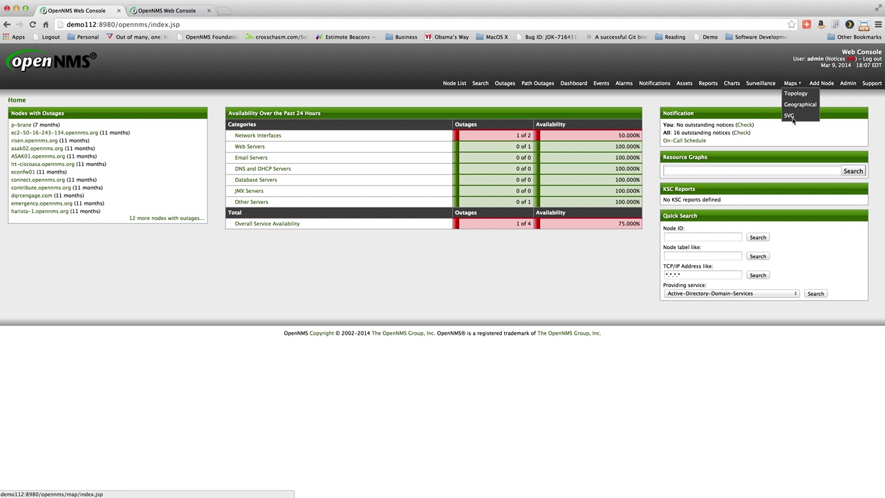
pyautogui.click(789, 116)
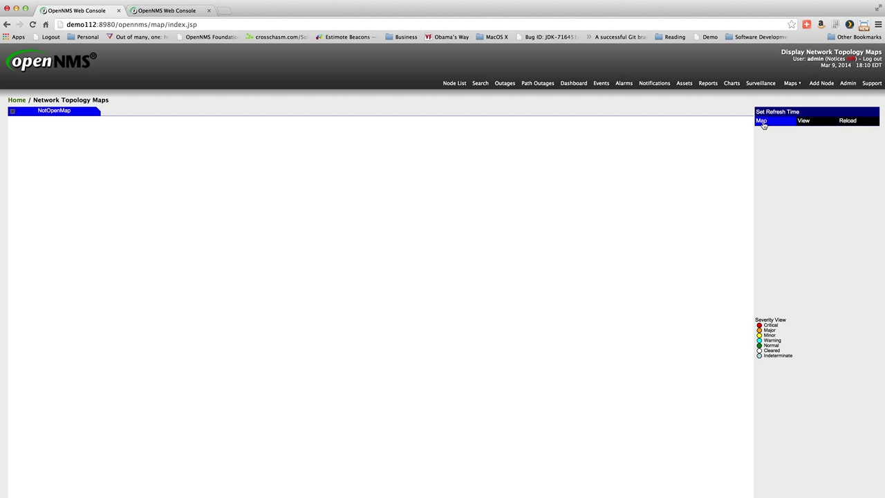
pyautogui.click(762, 122)
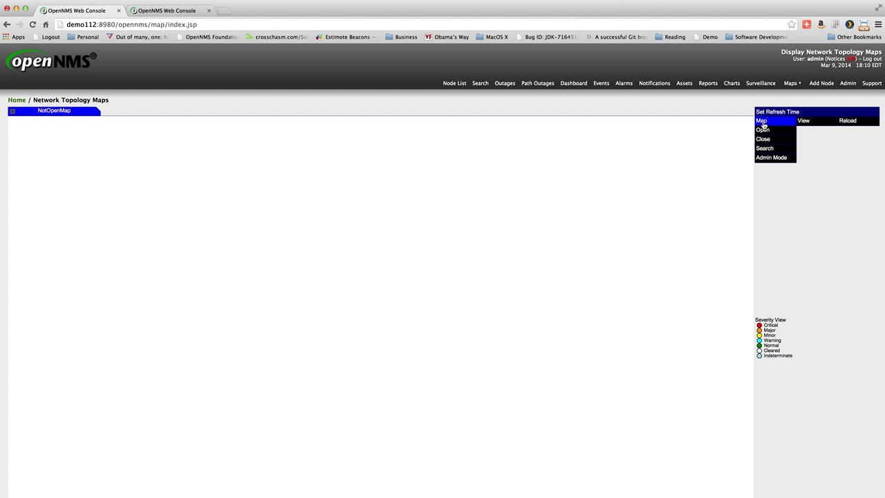
pyautogui.click(766, 160)
# - Create a new network map and rename it "US Map"
pyautogui.click(762, 122)
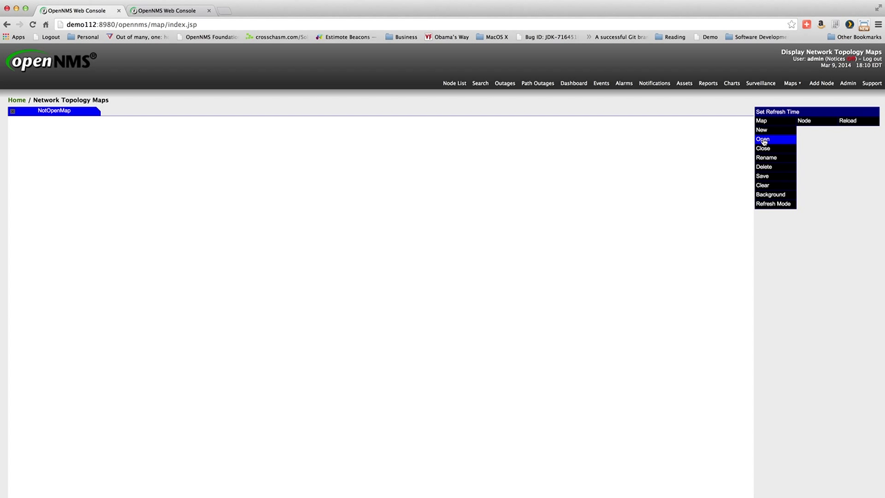
pyautogui.click(762, 130)
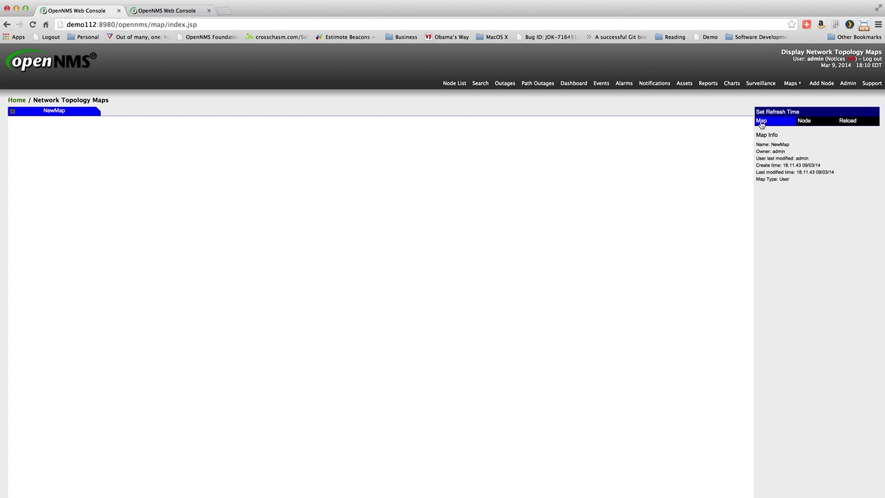
pyautogui.click(761, 123)
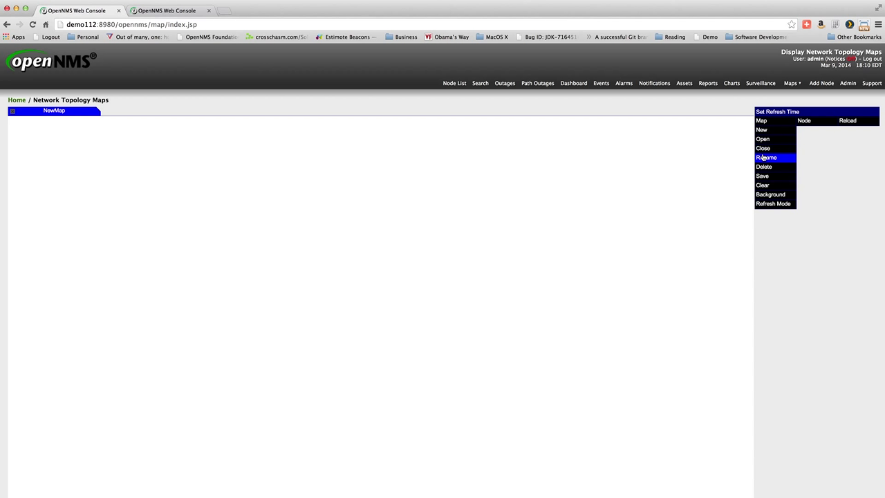
pyautogui.click(764, 158)
pyautogui.moveTo(786, 209); pyautogui.dragTo(744, 213)
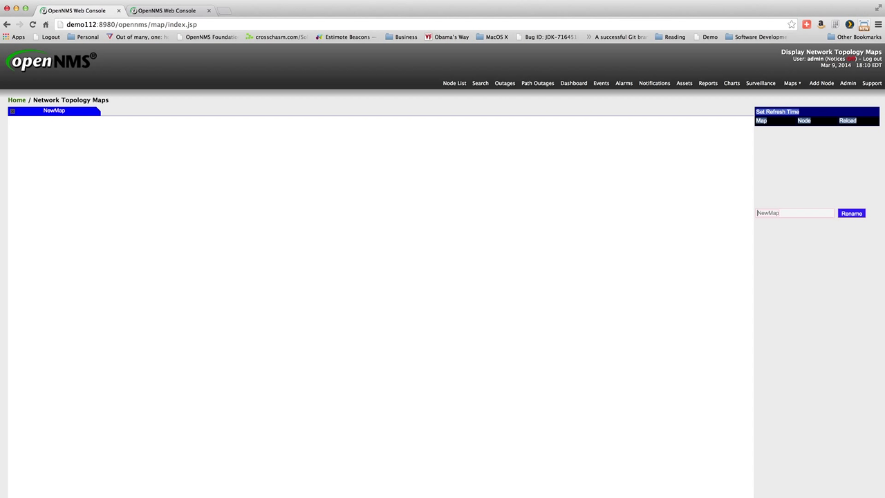
pyautogui.write('US Map')
pyautogui.click(852, 213)
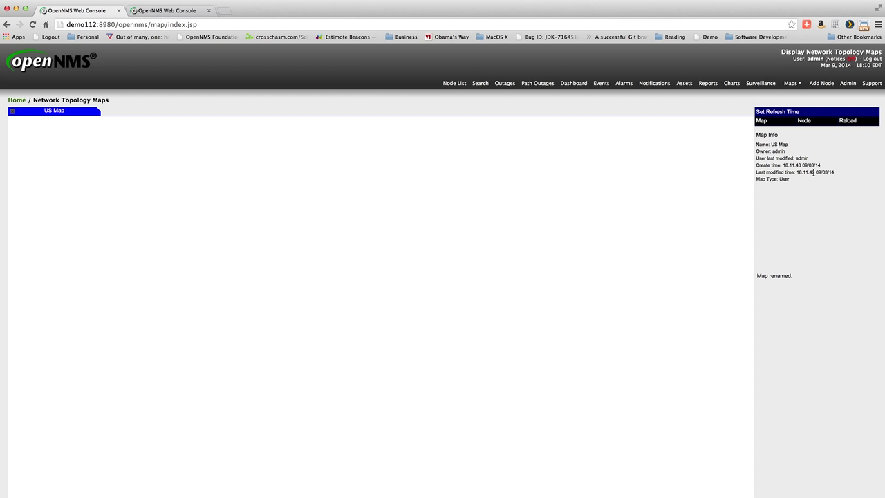
# - Add the node with IP range 10.123.0.1 to the US Map
pyautogui.click(804, 121)
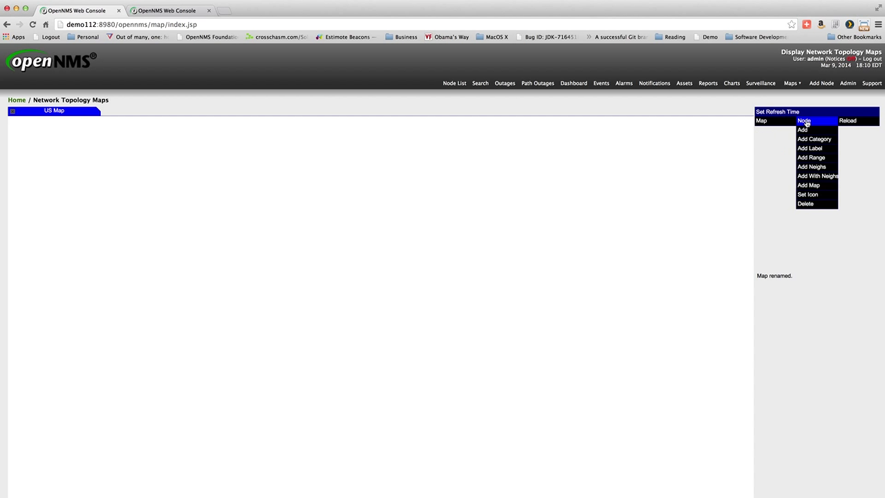
pyautogui.click(805, 158)
pyautogui.moveTo(774, 213); pyautogui.dragTo(754, 214)
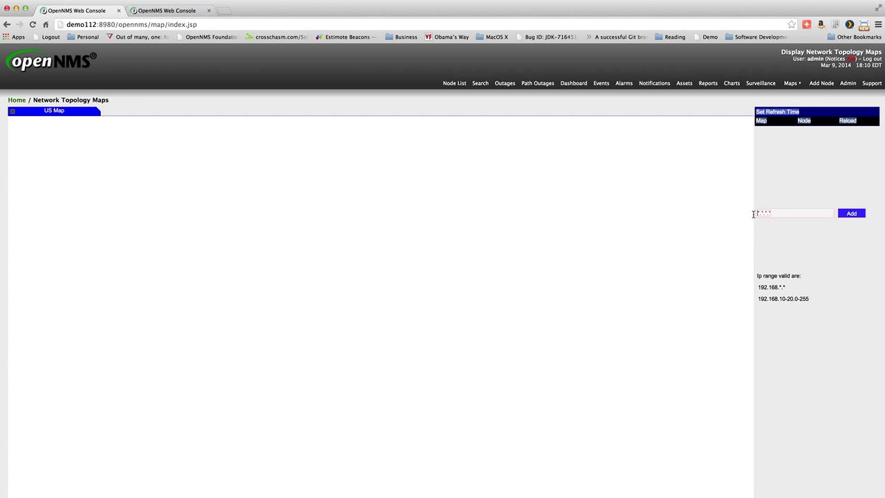
pyautogui.write('10.123.0.1')
pyautogui.click(841, 216)
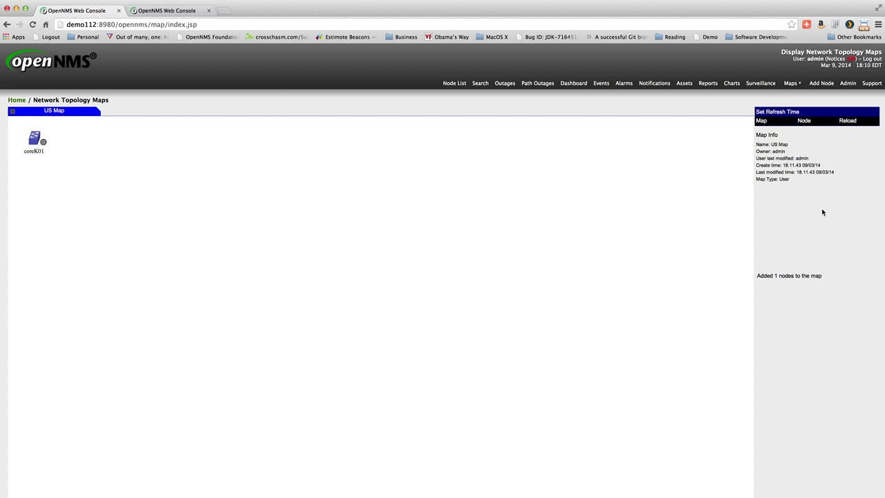
# - Add all neighbours of the coreK01 node to the map
pyautogui.moveTo(42, 144)
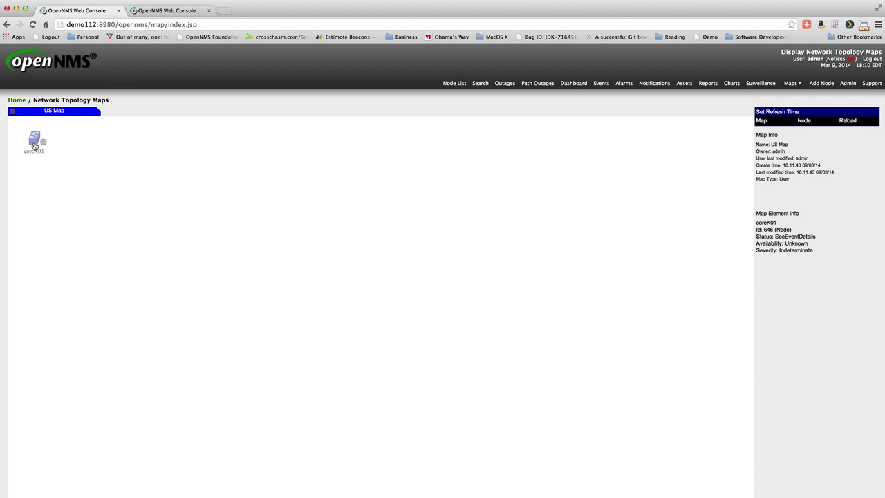
pyautogui.click(803, 121)
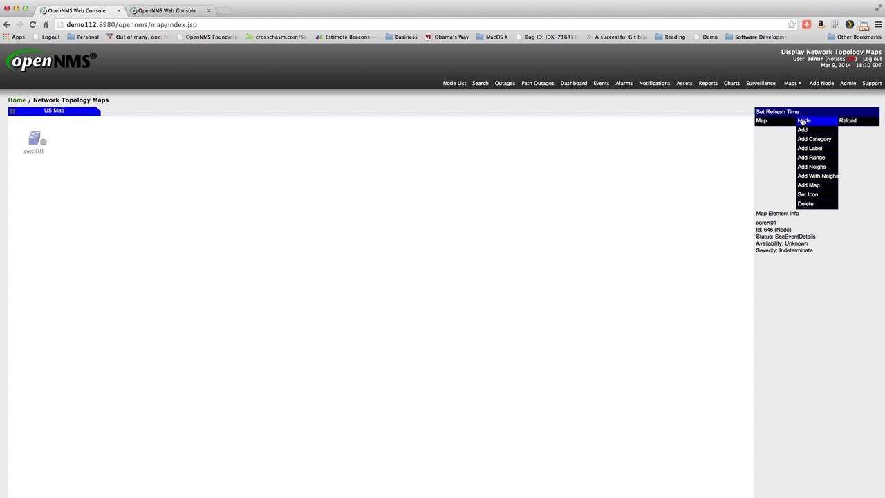
pyautogui.click(806, 168)
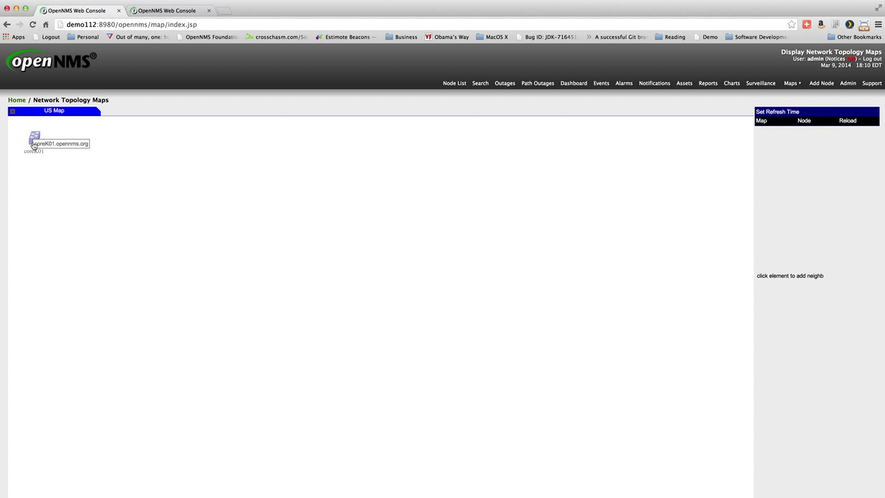
pyautogui.click(32, 144)
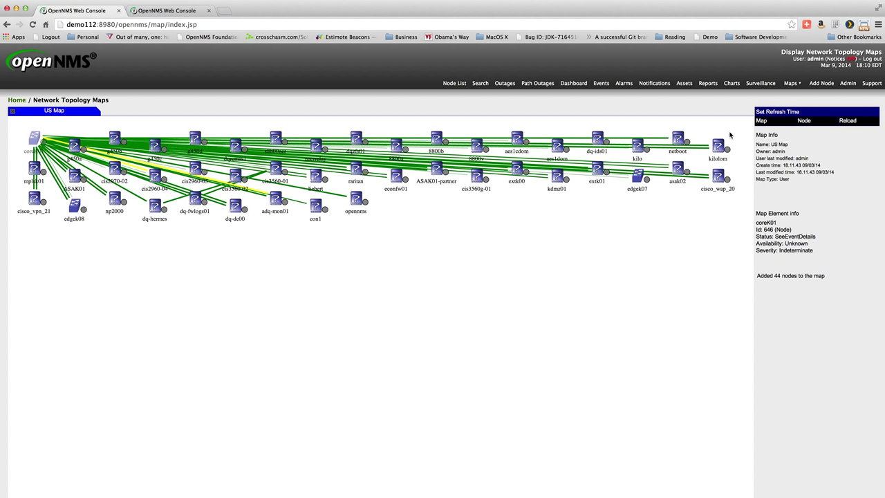
# - Set the map's background image to united_states_unlabeled
pyautogui.click(761, 121)
pyautogui.moveTo(767, 198)
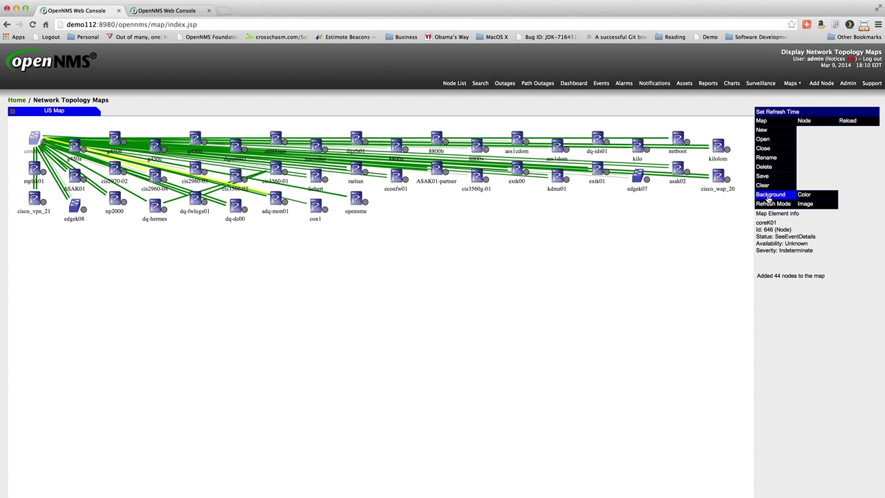
pyautogui.click(804, 195)
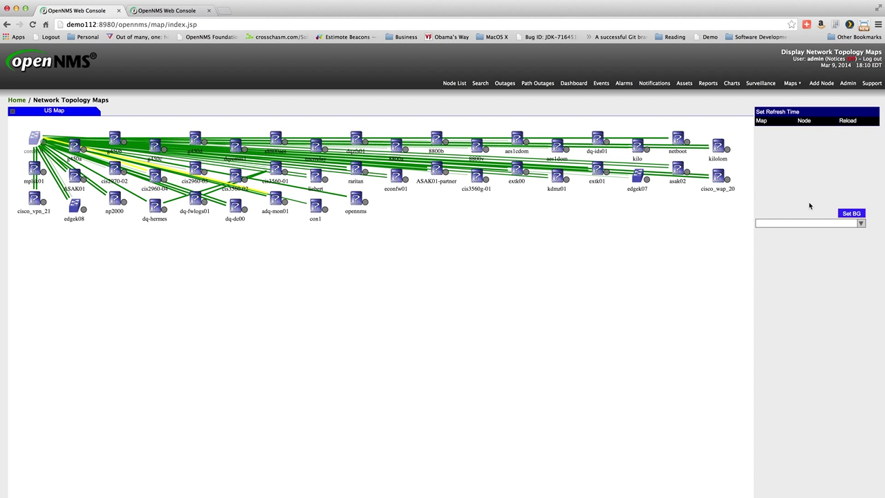
pyautogui.click(861, 223)
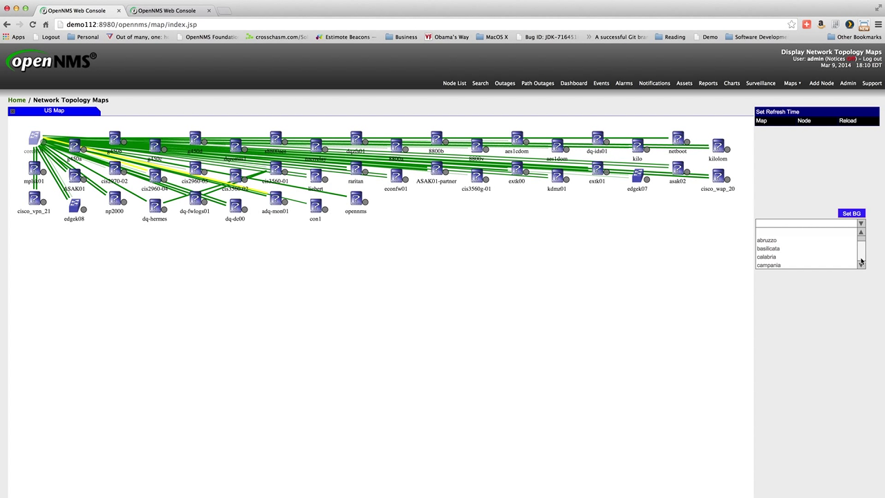
pyautogui.scroll(-5, 861, 260)
pyautogui.click(806, 249)
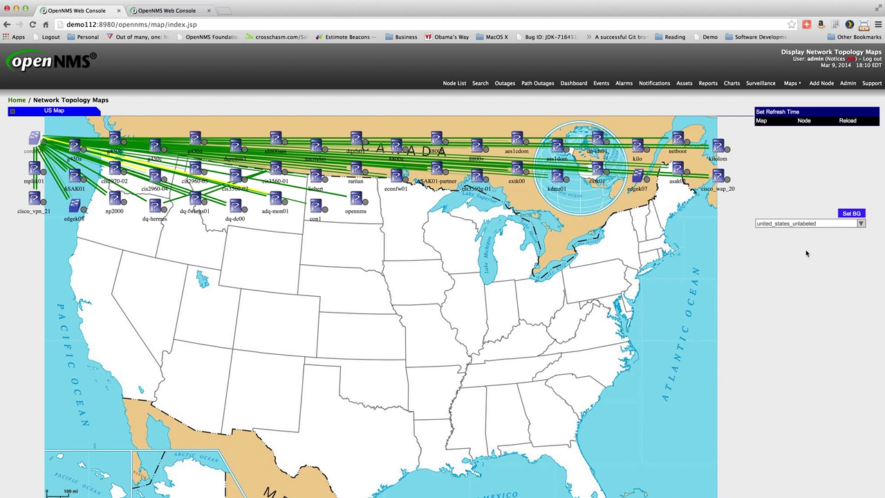
pyautogui.click(848, 214)
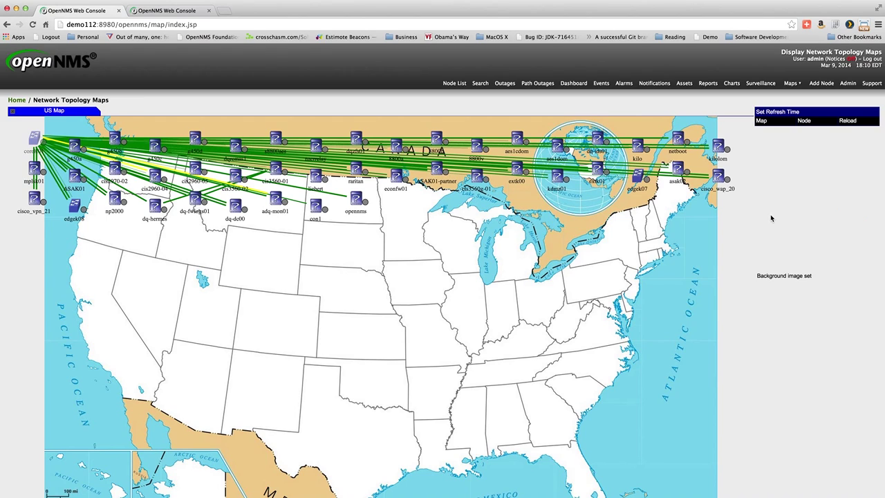
# - Move node coreK01 onto North Carolina, cisco_vpn_21 onto Georgia and edgek08 onto southern Texas
pyautogui.click(33, 150)
pyautogui.moveTo(32, 151); pyautogui.dragTo(607, 361)
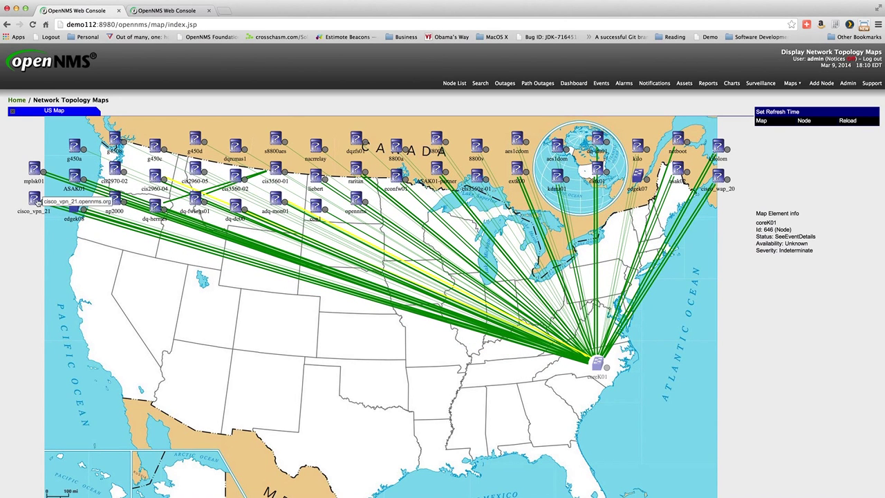
pyautogui.moveTo(34, 199); pyautogui.dragTo(546, 397)
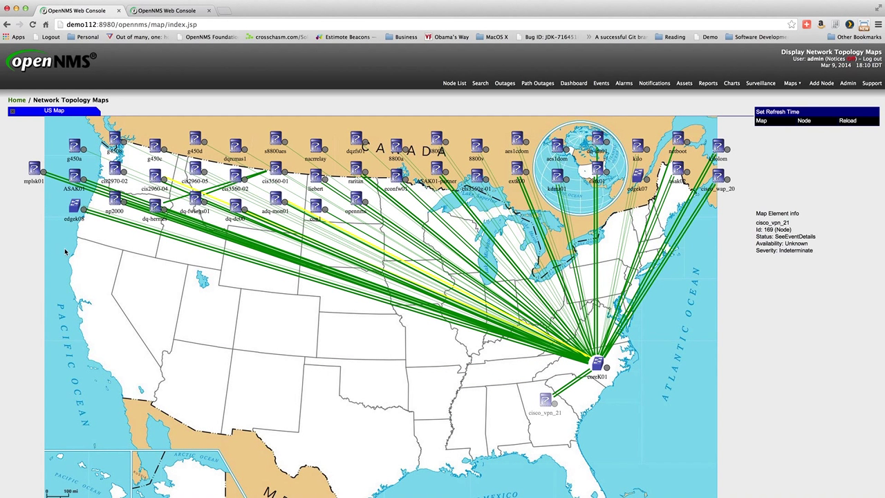
pyautogui.moveTo(76, 209); pyautogui.dragTo(349, 465)
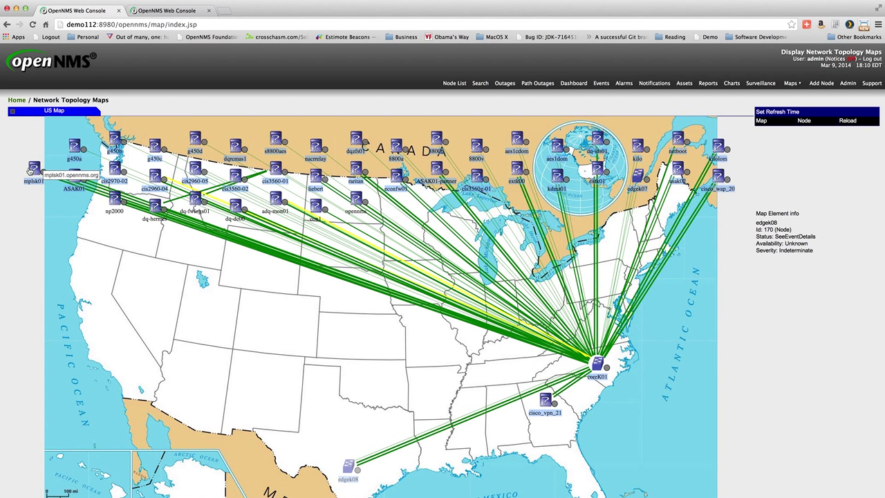
# - Place mplsk01 in Oregon, ASAK01 in Colorado, dq-hermes in southern Utah, cis3560-01 in Nevada and dq-fwlogs01 in northern California
pyautogui.moveTo(30, 171); pyautogui.dragTo(111, 222)
pyautogui.moveTo(74, 179); pyautogui.dragTo(290, 330)
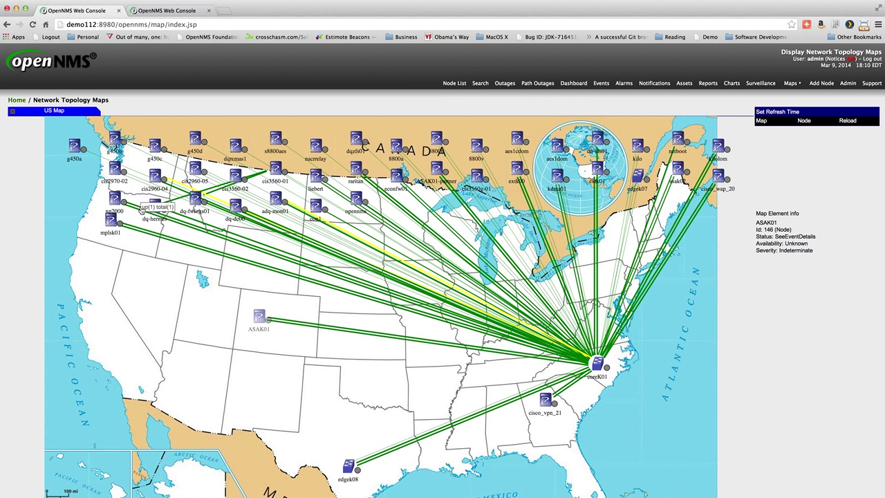
pyautogui.moveTo(154, 207); pyautogui.dragTo(193, 340)
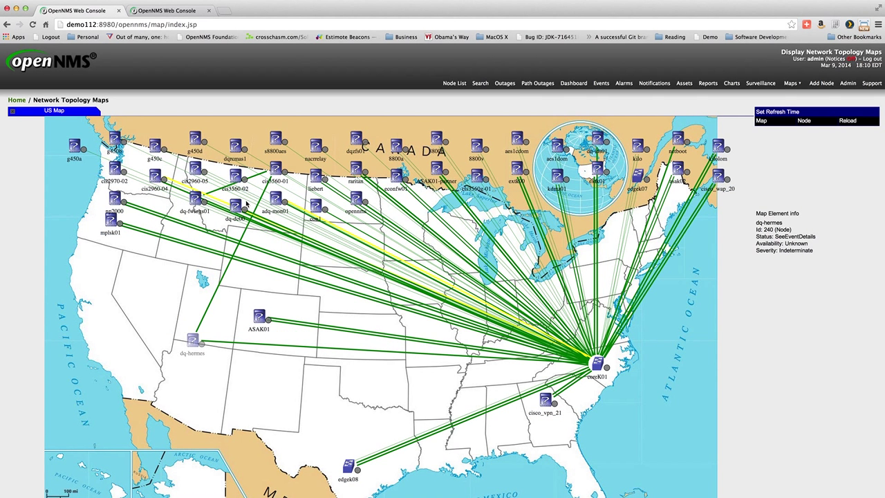
pyautogui.moveTo(276, 169); pyautogui.dragTo(142, 302)
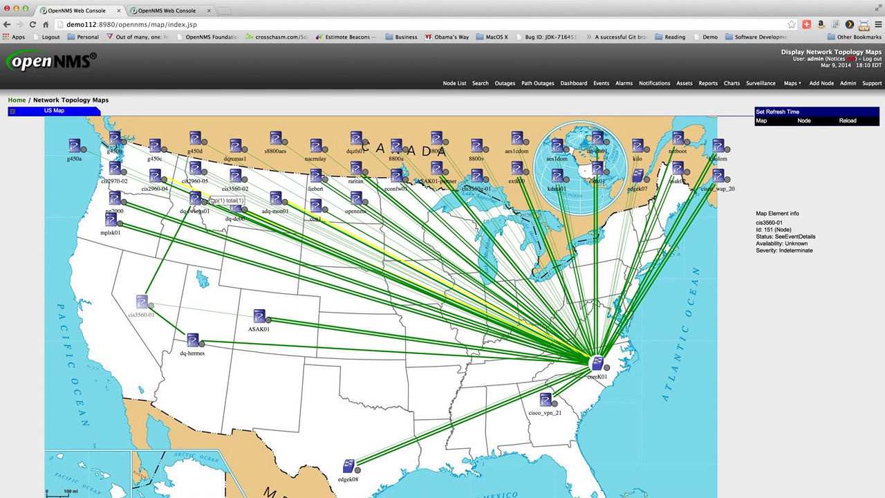
pyautogui.moveTo(196, 198); pyautogui.dragTo(98, 253)
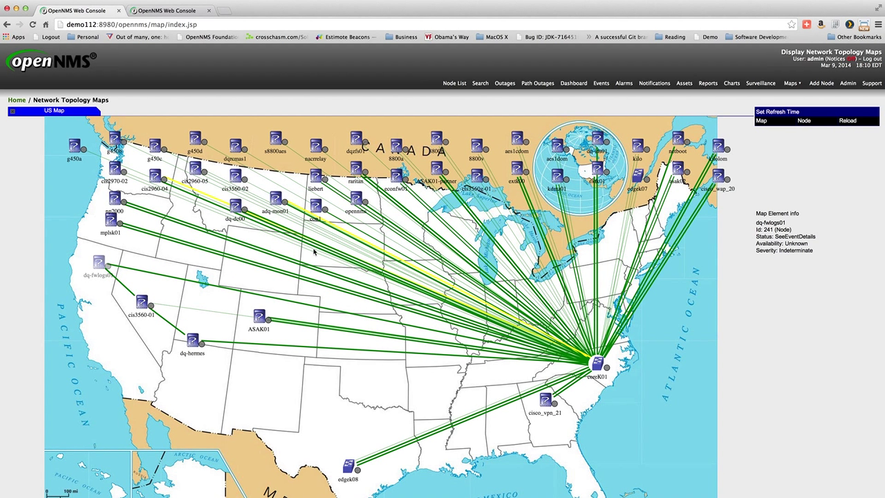
# - Save the US Map and return it to Refresh Mode
pyautogui.click(762, 122)
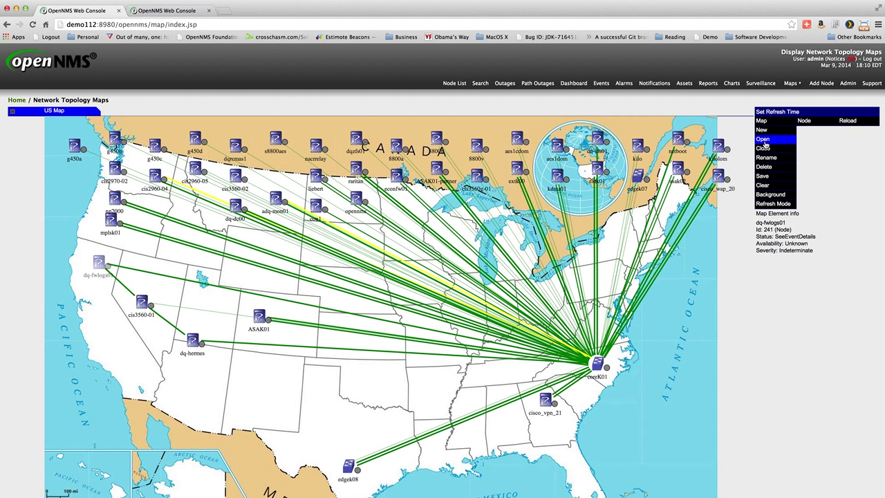
pyautogui.click(765, 176)
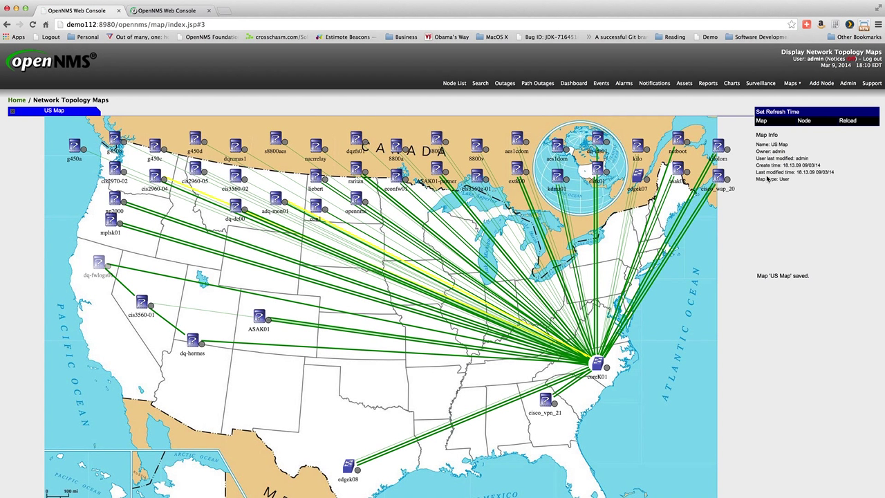
pyautogui.click(763, 122)
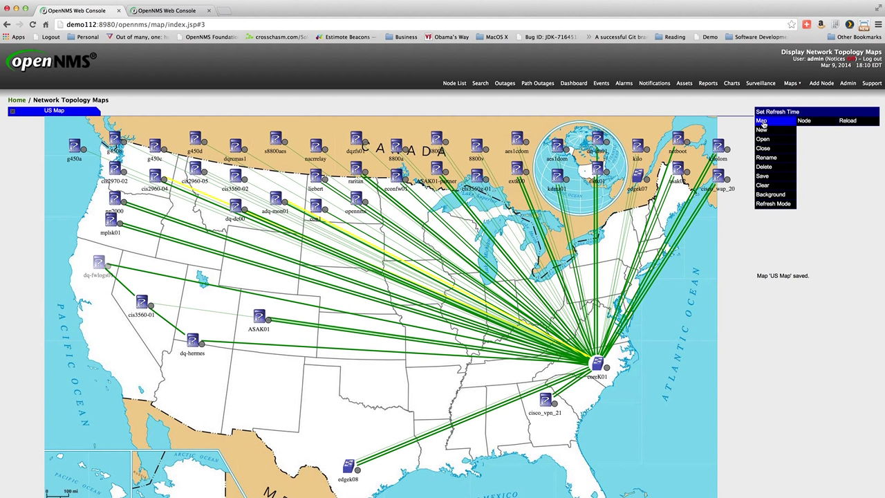
pyautogui.click(768, 204)
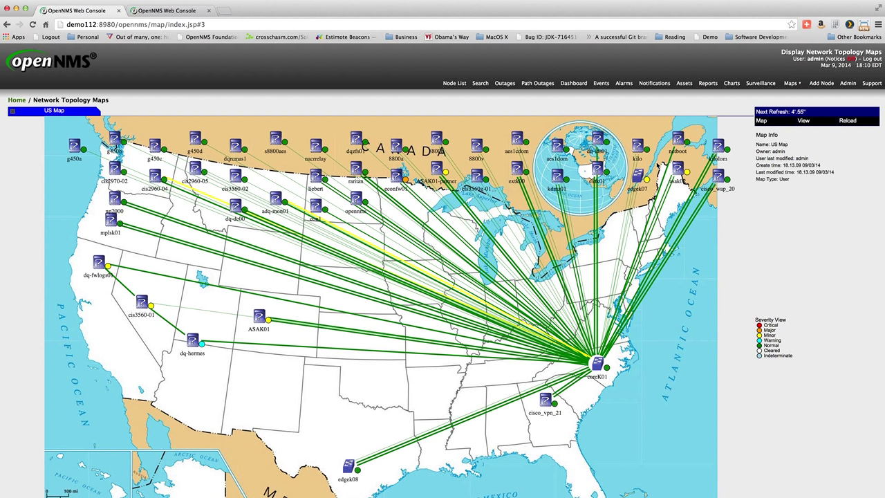
# - Switch the nodes' severity indicators to coloured rings around the icons and move econfw01 onto western Oklahoma
pyautogui.click(803, 121)
pyautogui.moveTo(810, 149)
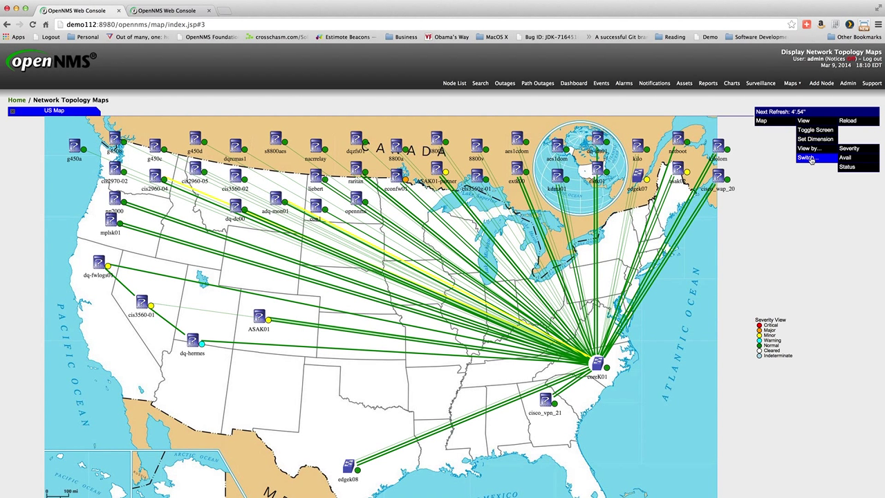
pyautogui.click(854, 149)
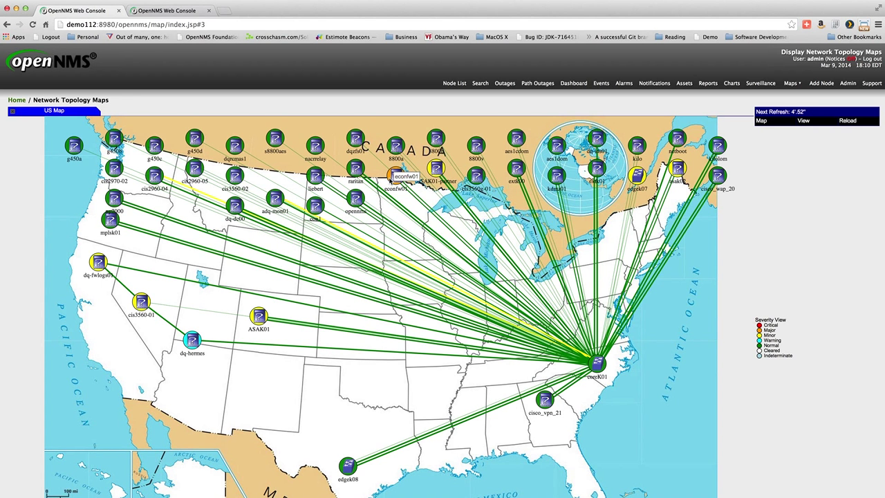
pyautogui.moveTo(393, 174); pyautogui.dragTo(330, 366)
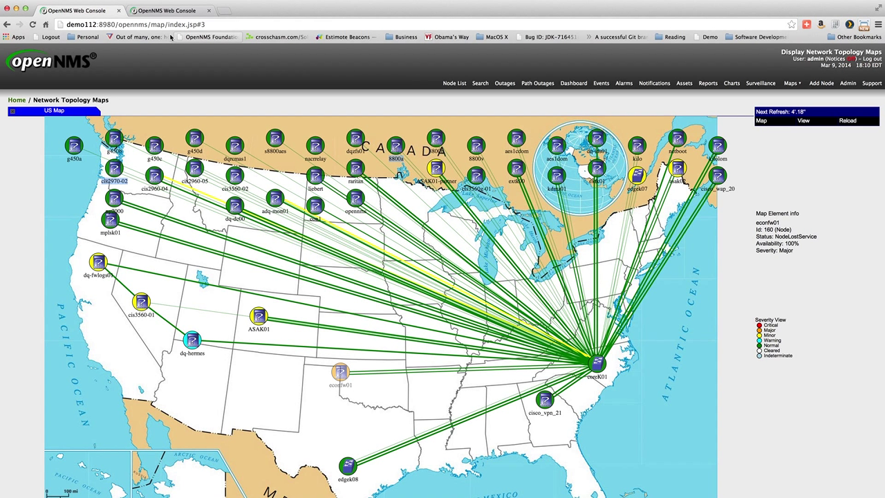
# - Open the Topology map in place of the SVG map
pyautogui.moveTo(798, 86)
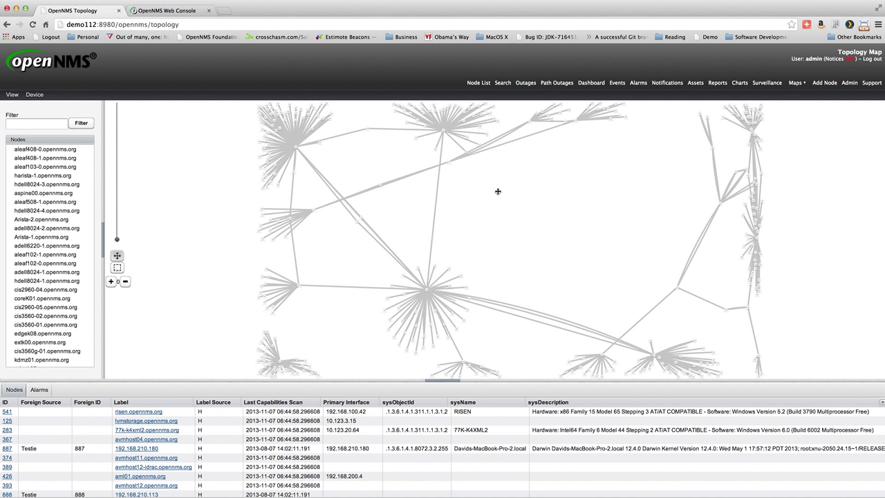
# - Examine the Topology map's view and device options and browse the list of nodes
pyautogui.click(14, 96)
pyautogui.click(31, 95)
pyautogui.click(12, 96)
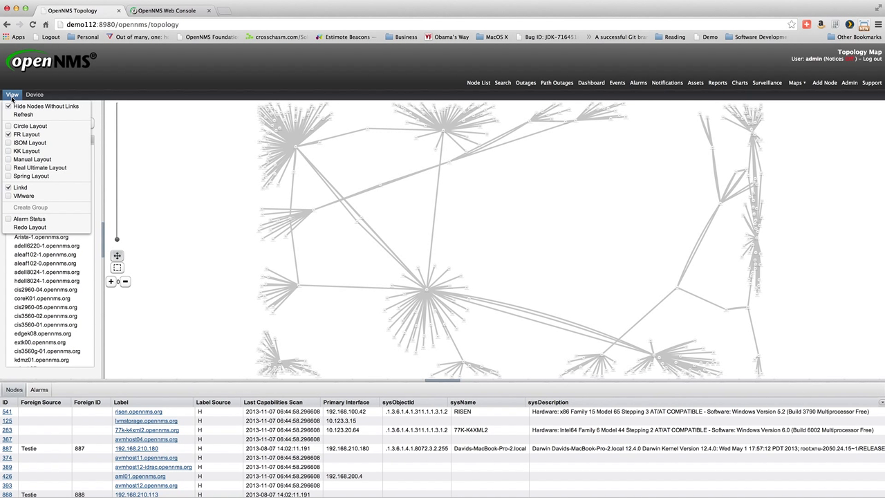
pyautogui.click(11, 96)
pyautogui.click(31, 95)
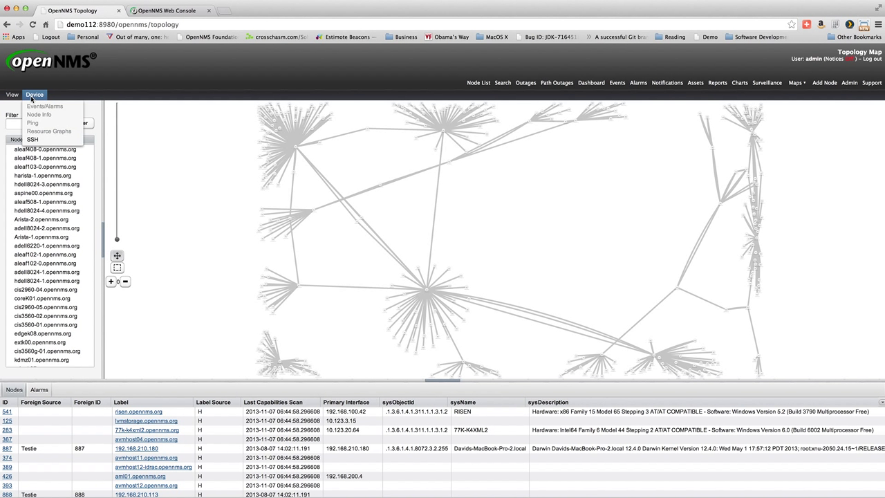
pyautogui.click(31, 97)
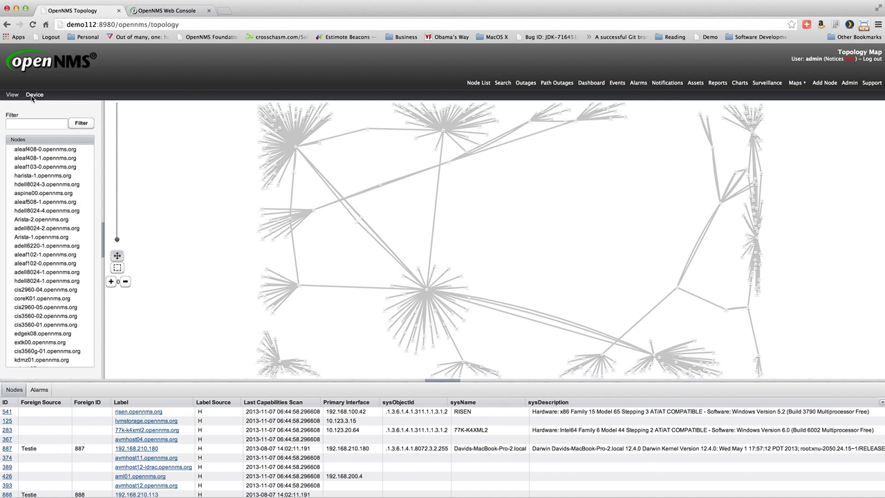
pyautogui.click(34, 96)
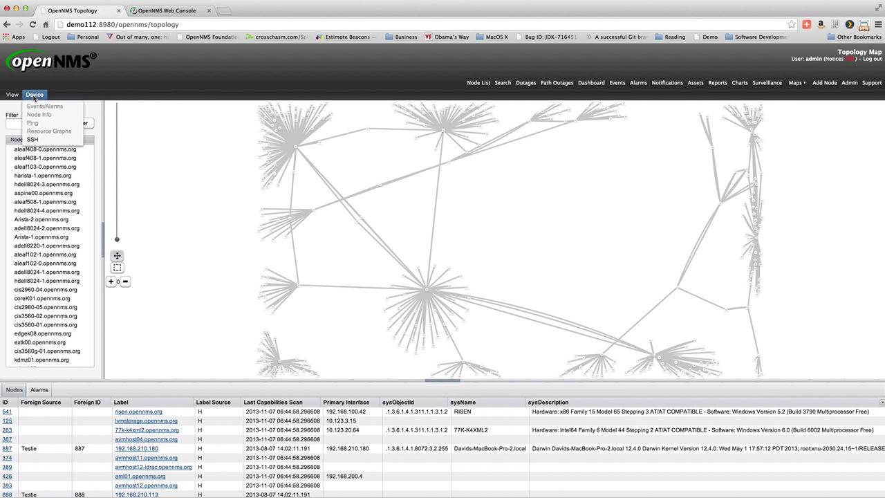
pyautogui.click(32, 99)
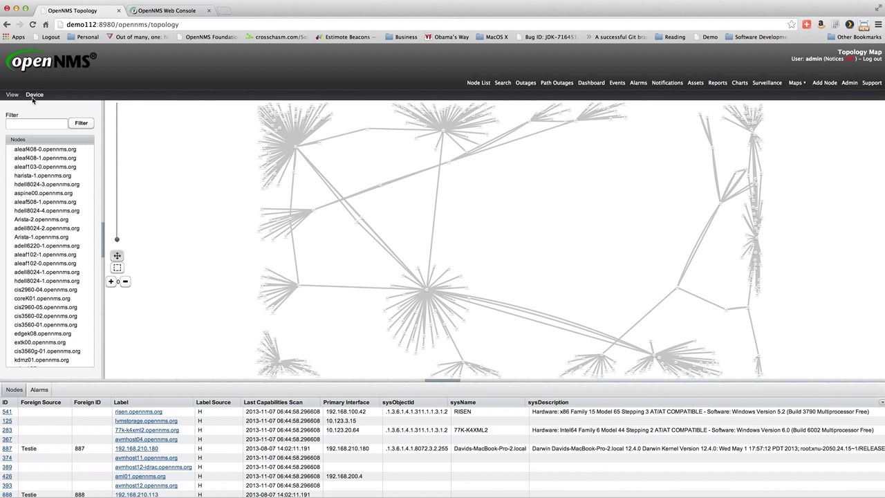
pyautogui.scroll(-10, 44, 175)
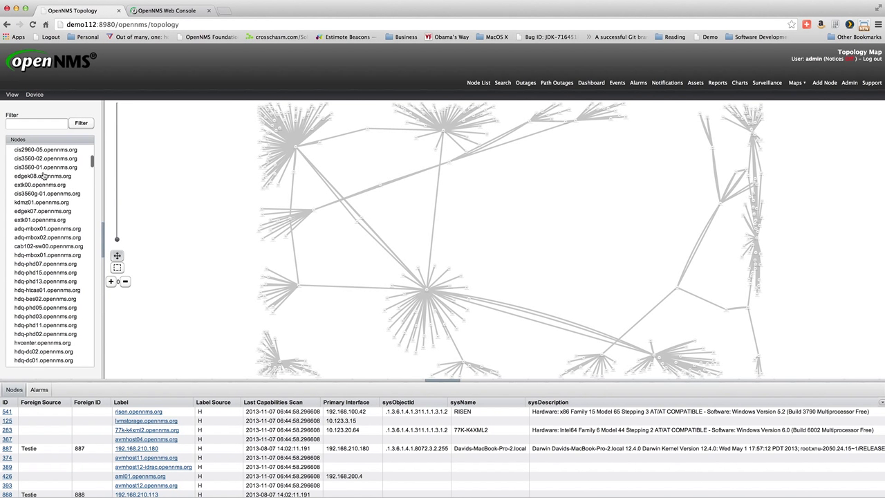
pyautogui.scroll(-10, 43, 175)
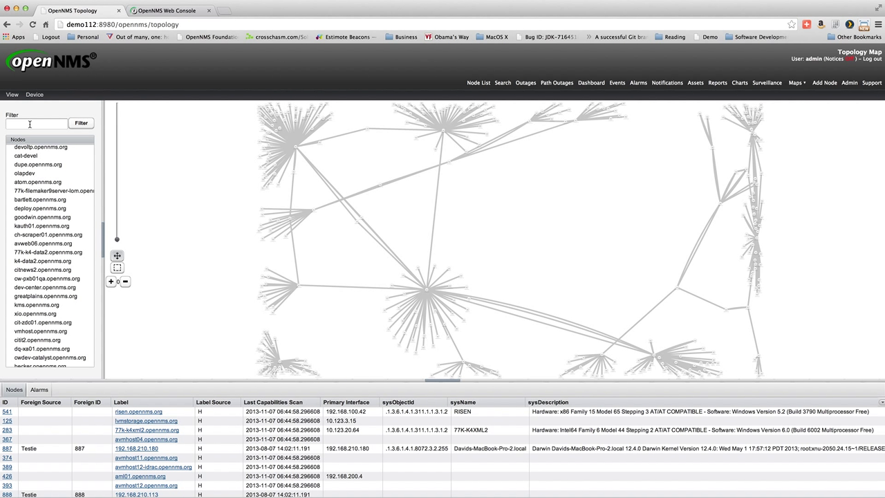
# - Select coreK01.opennms.org on the map and turn on the Alarm Status display
pyautogui.click(427, 294)
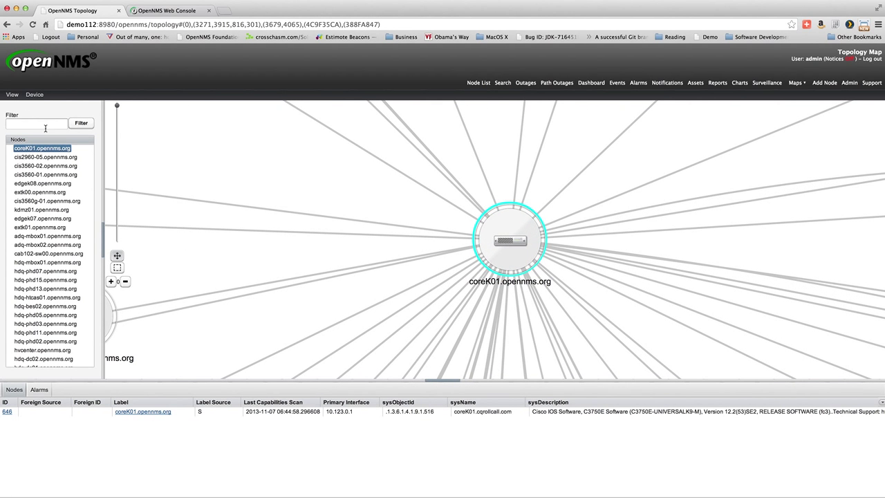
pyautogui.click(11, 96)
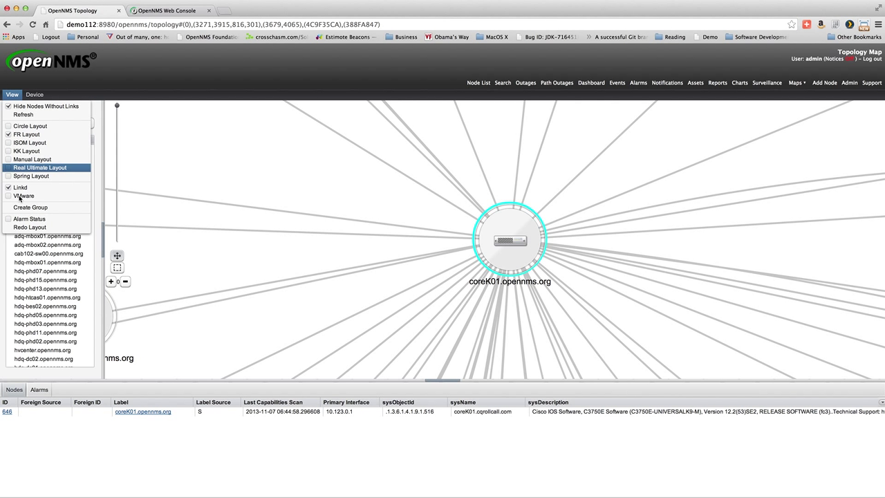
pyautogui.click(25, 219)
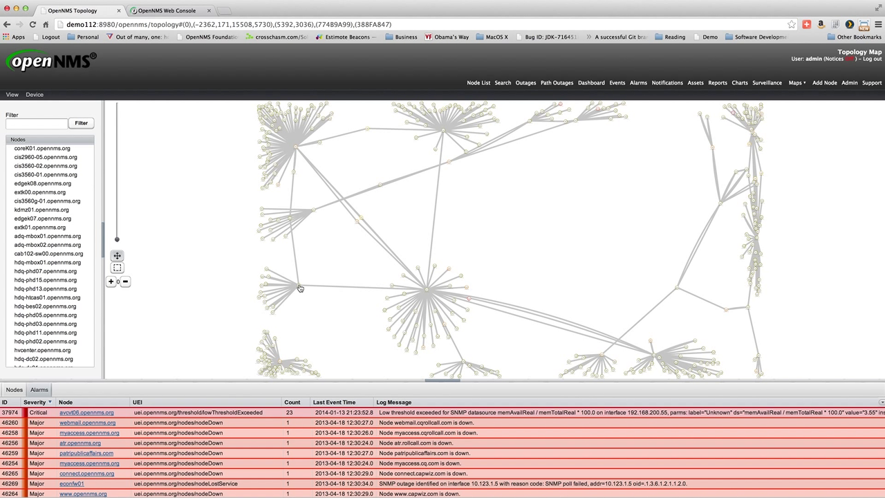
# - Move the cis2960-05.opennms.org hub into the empty area west of the map, box-select it with its connected nodes and clear the selection
pyautogui.moveTo(299, 288); pyautogui.dragTo(206, 264)
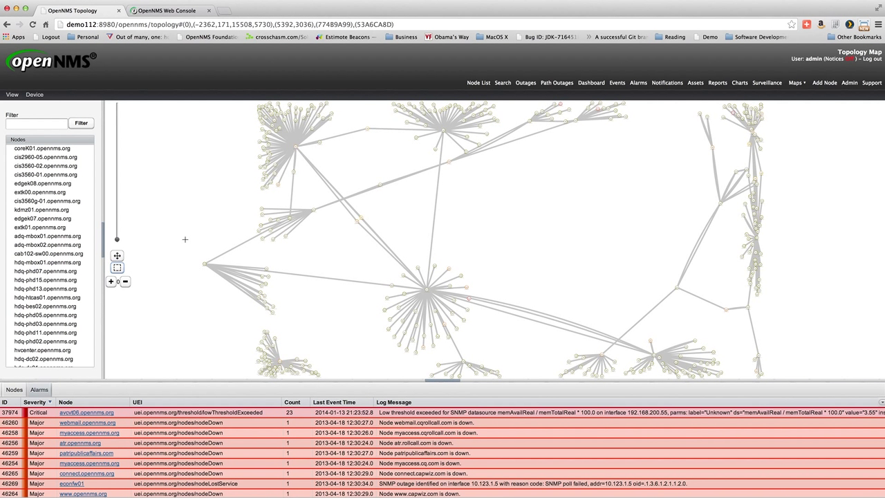
pyautogui.moveTo(193, 268); pyautogui.dragTo(294, 324)
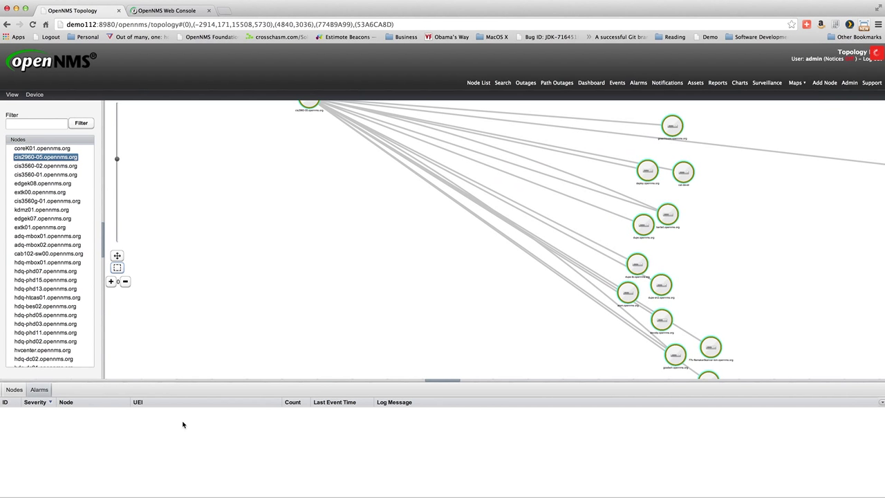
pyautogui.click(259, 307)
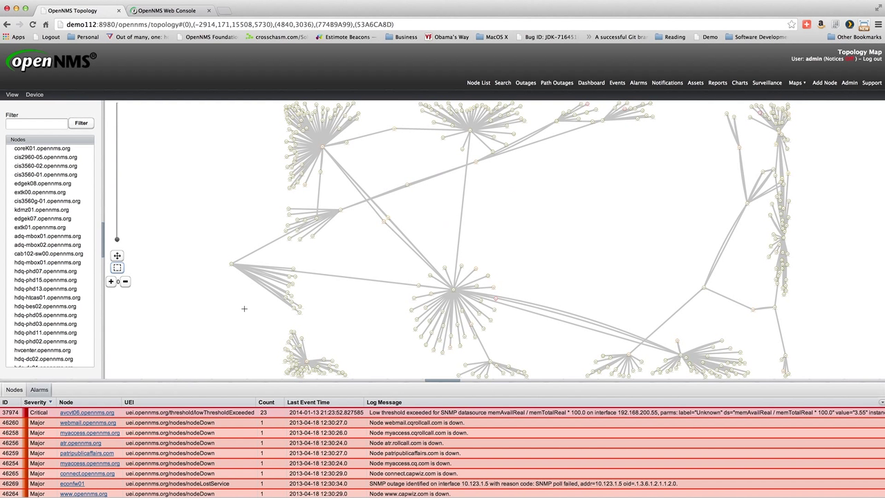
# - Locate cis2960-05.opennms.org and adq-phd01.opennms.org in turn on the map by selecting them from the node list
pyautogui.click(46, 158)
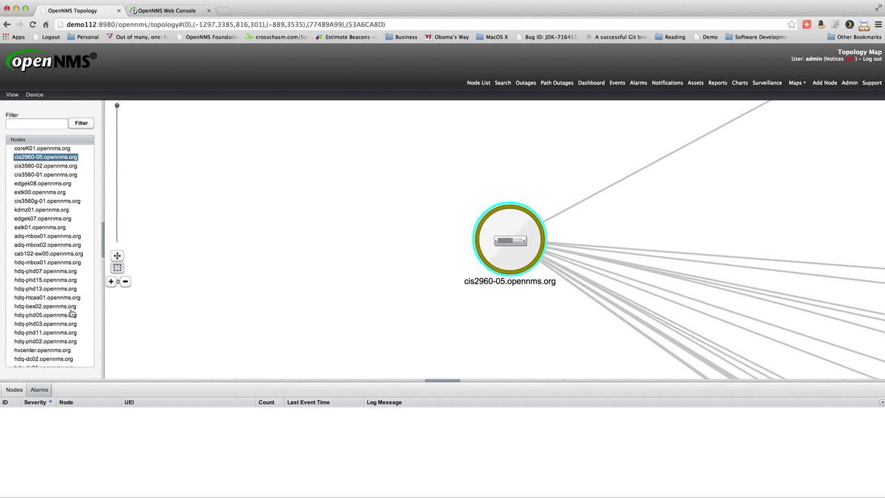
pyautogui.scroll(-15, 72, 315)
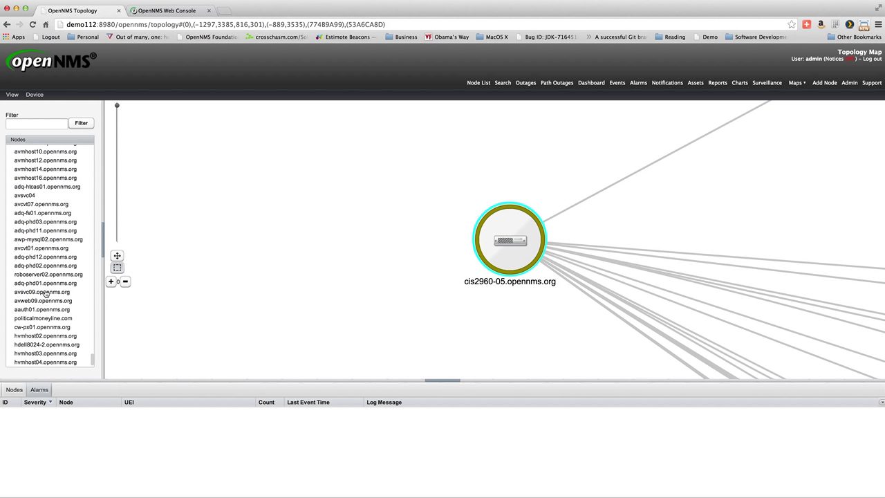
pyautogui.click(44, 284)
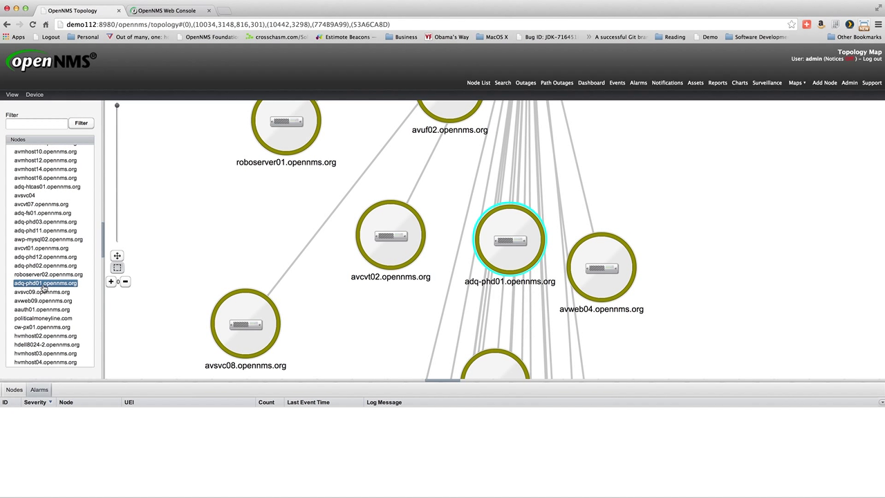
# - Rearrange the topology in the Circle Layout
pyautogui.click(15, 95)
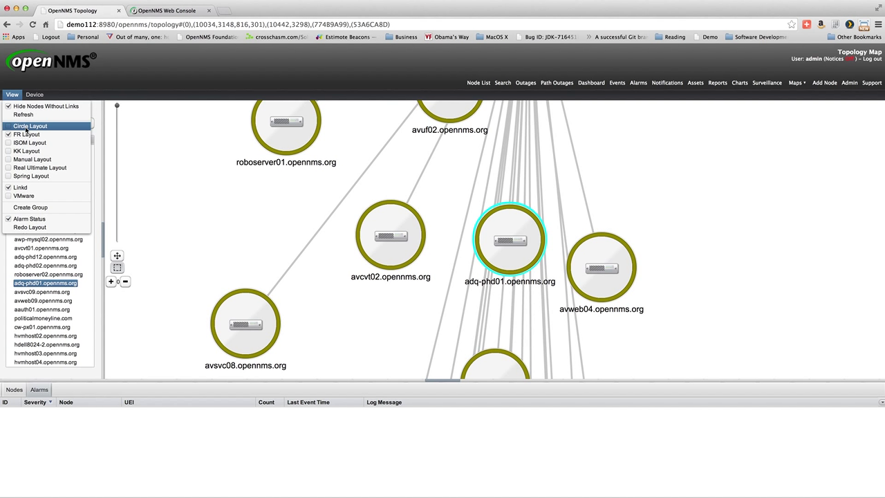
pyautogui.click(28, 126)
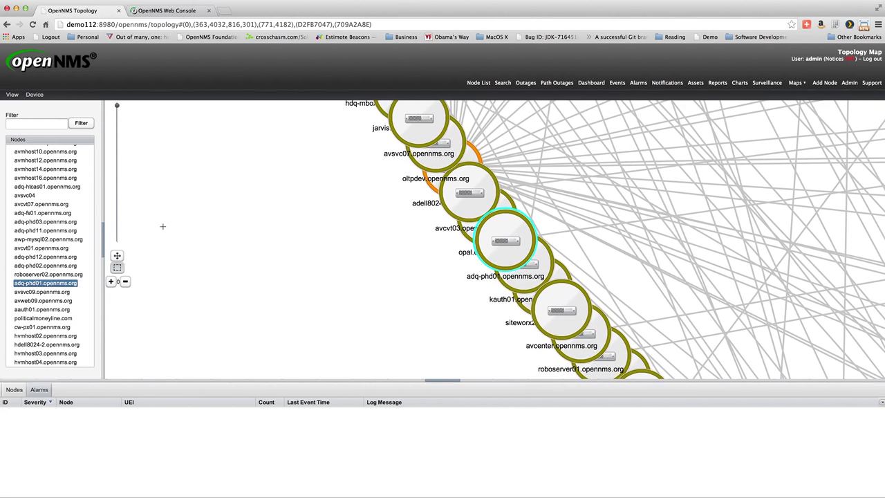
# - Examine the device actions available for the selected adq-phd01.opennms.org node
pyautogui.click(42, 96)
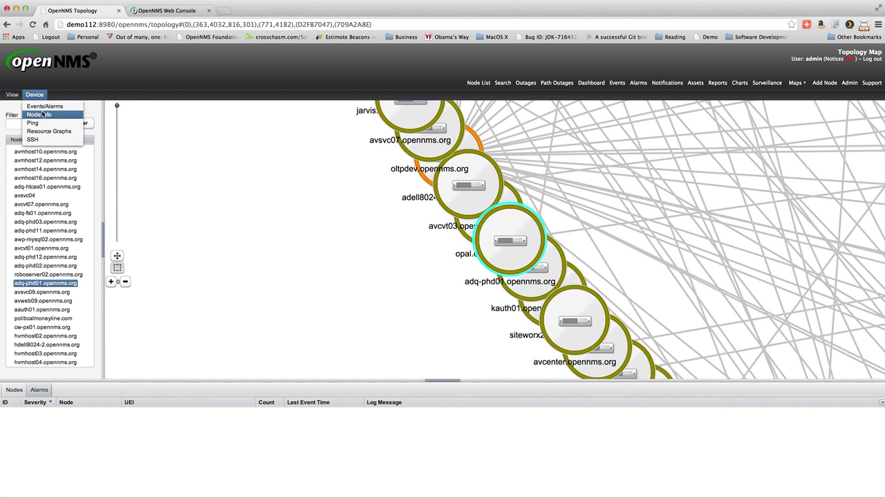
pyautogui.click(41, 115)
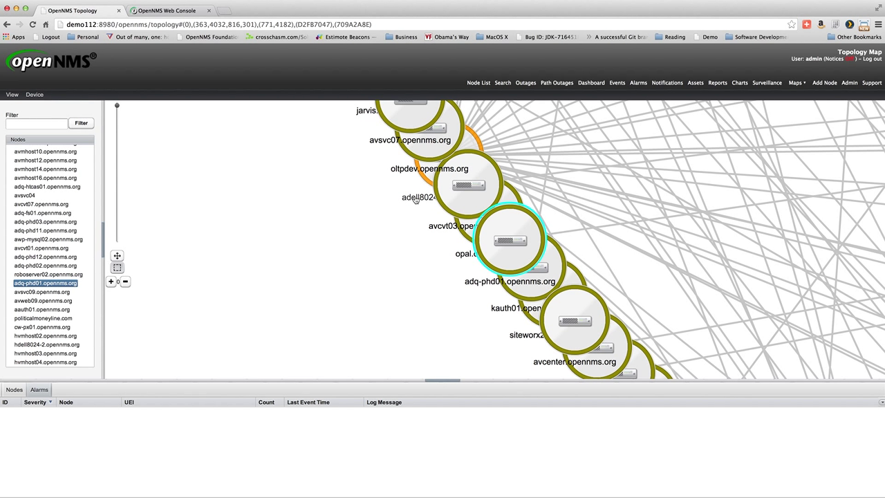
pyautogui.rightClick(506, 216)
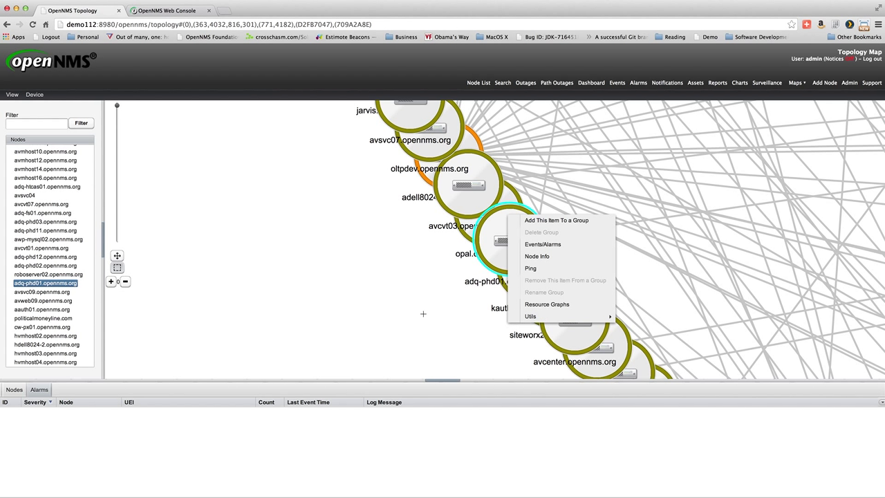
pyautogui.click(217, 222)
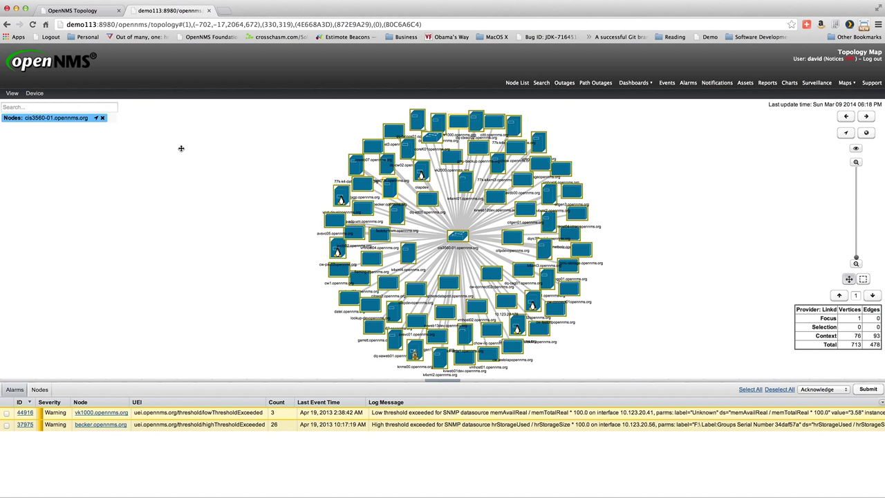
# - Center the newer demo113 topology map on cis3560-01.opennms.org and switch the focus-node highlighting on and off again
pyautogui.moveTo(437, 253)
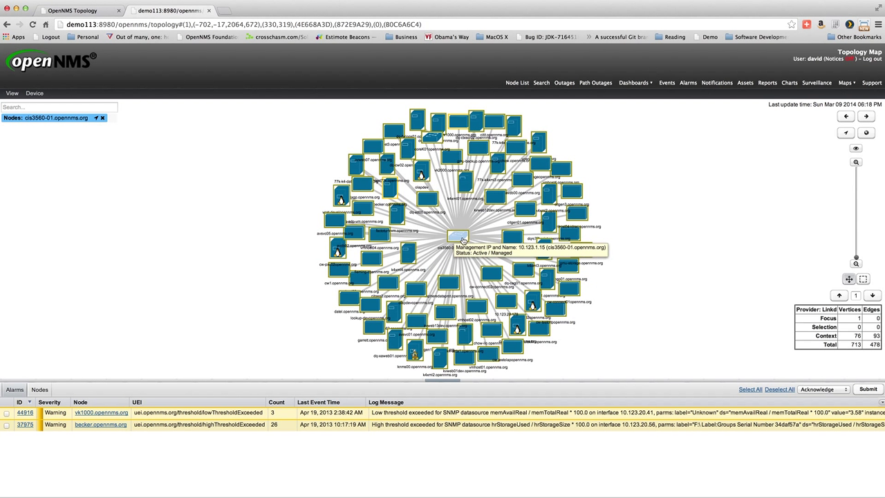
pyautogui.click(96, 119)
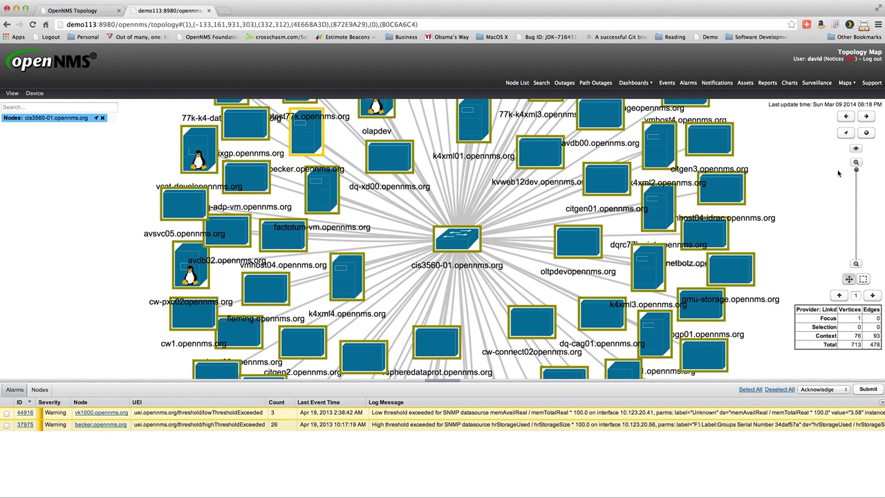
pyautogui.click(855, 149)
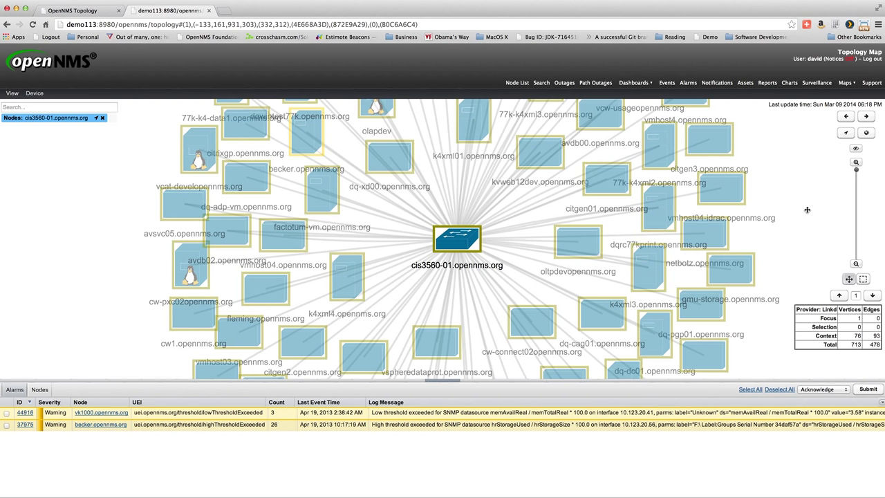
pyautogui.click(855, 149)
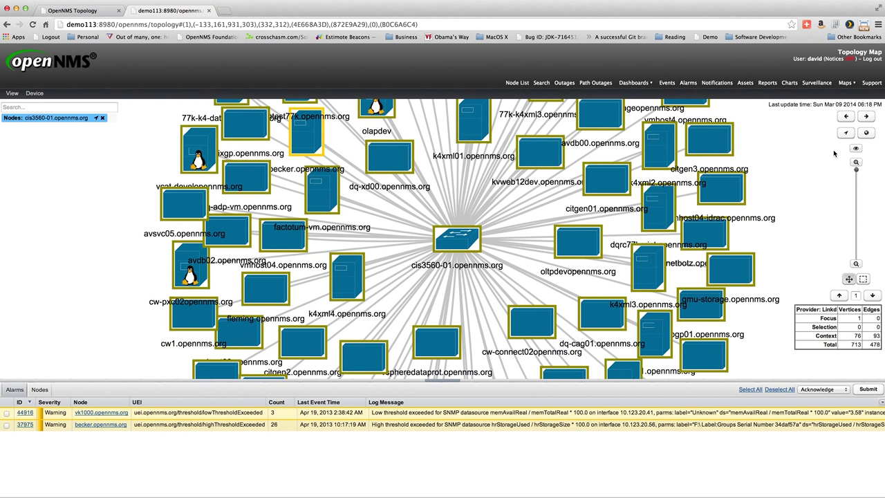
# - Show the entire map and restore the default focus
pyautogui.click(867, 134)
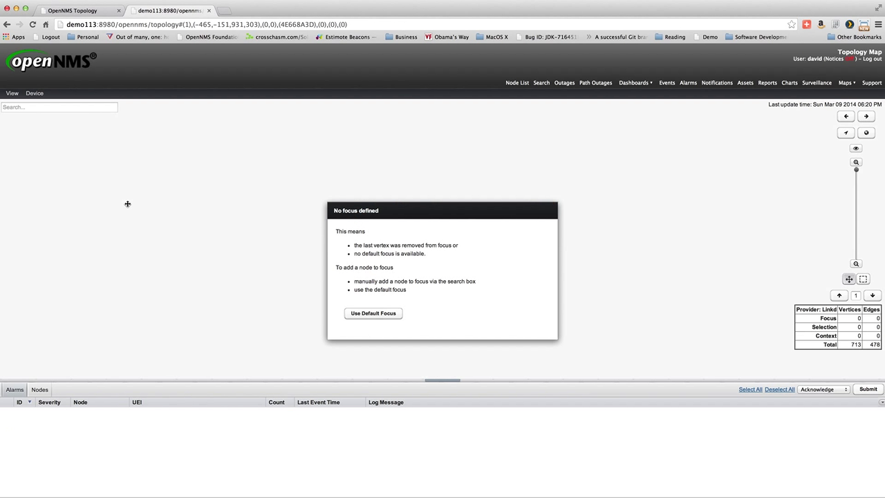
pyautogui.click(377, 315)
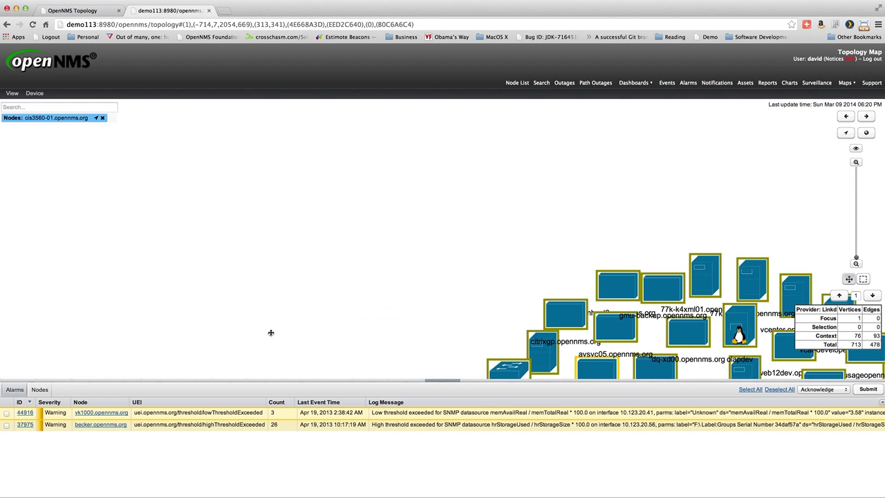
# - Search for "core" and add the node coreK01opennms.org to the map's focus
pyautogui.click(78, 107)
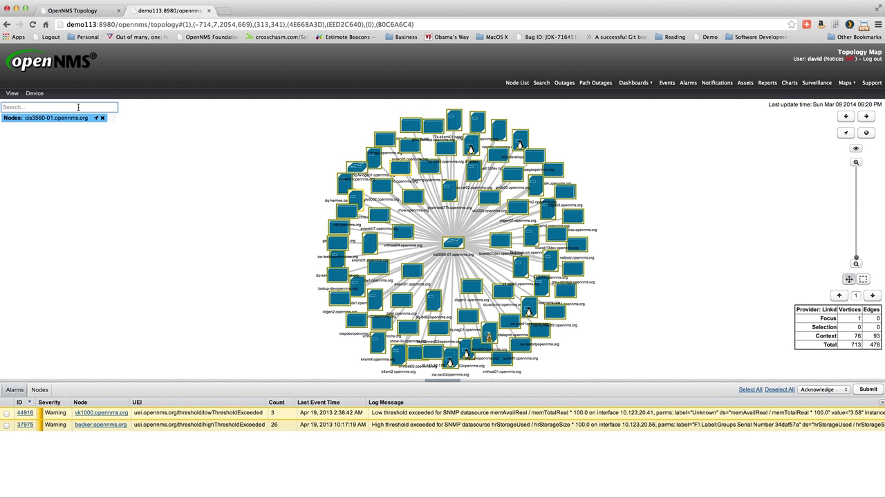
pyautogui.write('core')
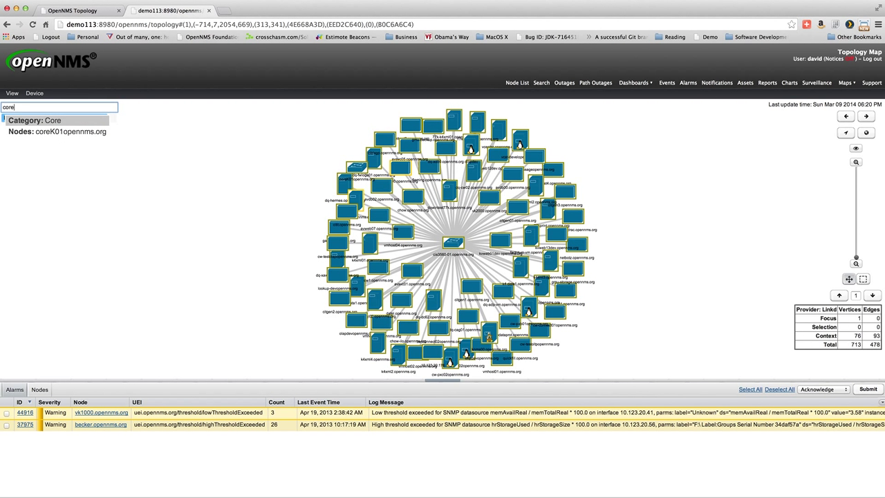
pyautogui.press('Down')
pyautogui.press('Return')
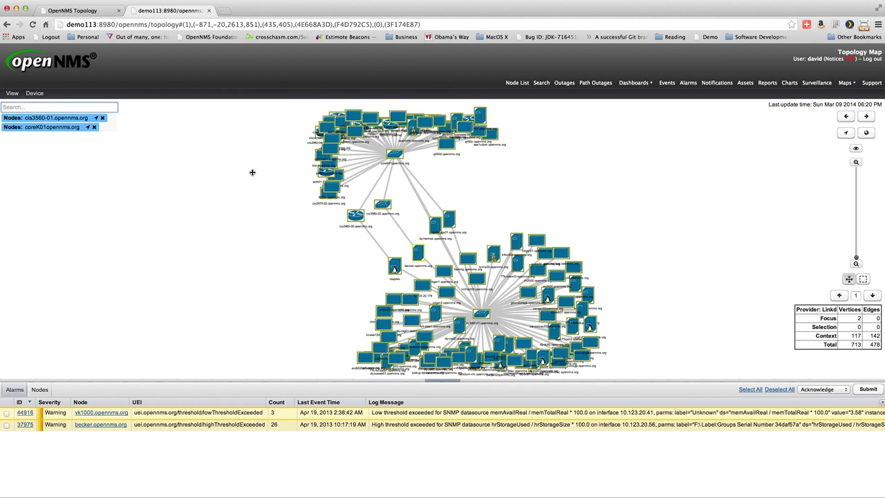
# - Highlight the two focus nodes, turn the highlighting off again and inspect the details of coreK01opennms.org and its neighbouring hub cis3560-01
pyautogui.click(856, 148)
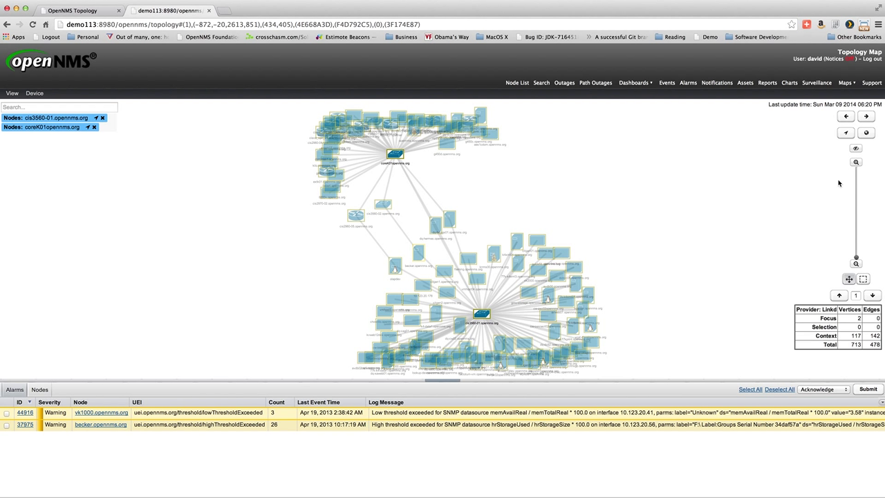
pyautogui.click(856, 149)
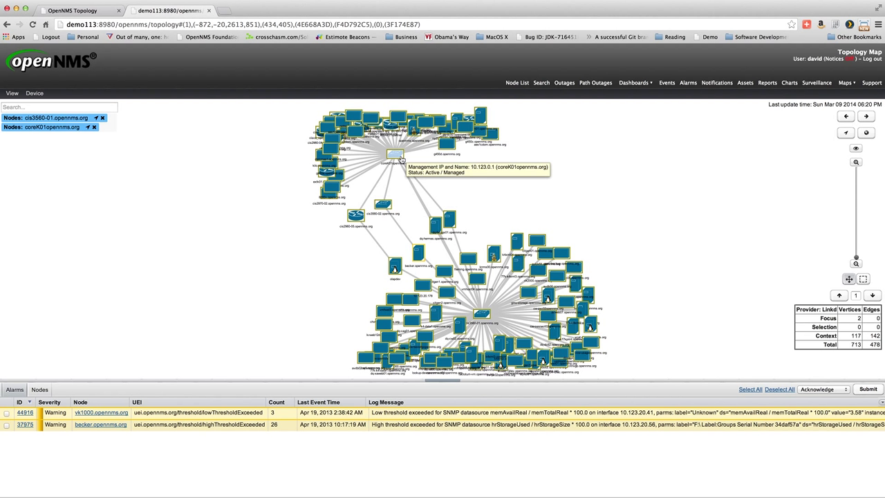
pyautogui.moveTo(486, 314)
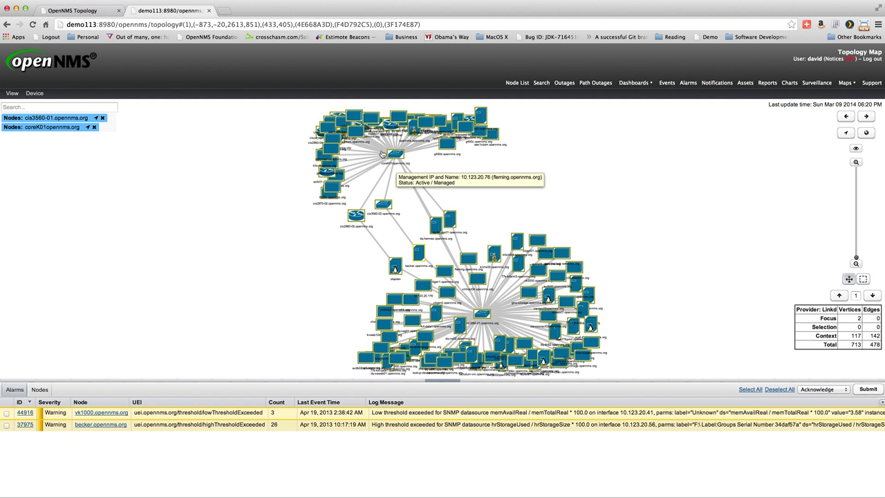
pyautogui.moveTo(401, 162)
pyautogui.moveTo(482, 175)
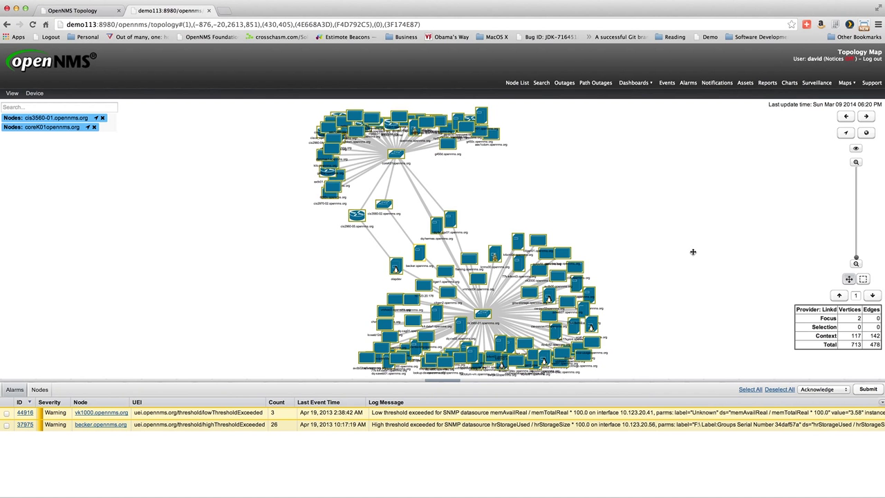
# - Expand the semantic zoom level to 2, highlight the focus nodes, and compare level 3 before returning to level 2
pyautogui.click(840, 295)
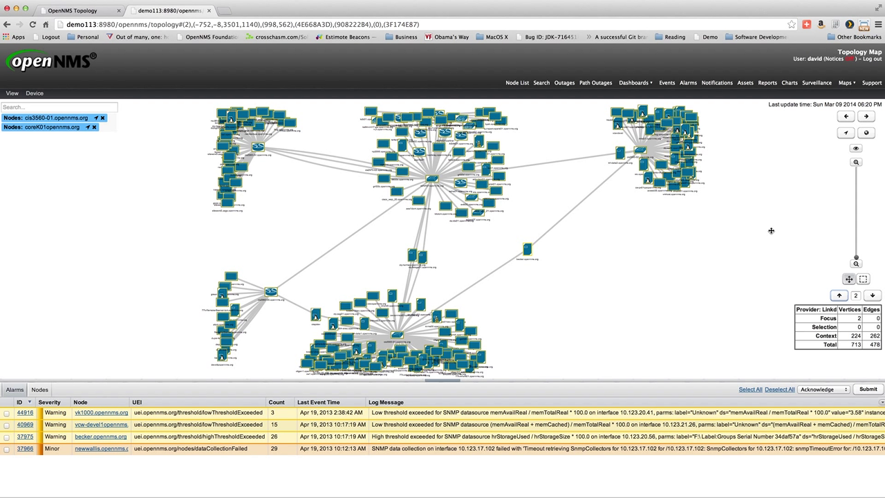
pyautogui.click(855, 149)
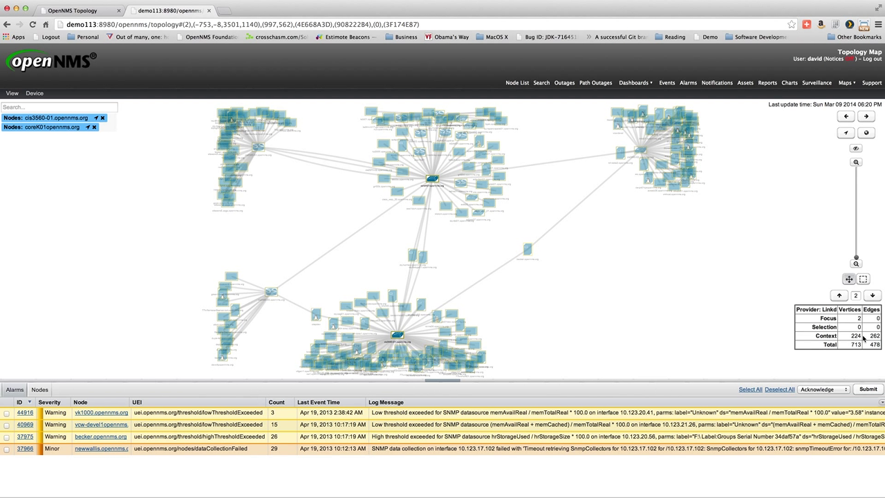
pyautogui.click(841, 296)
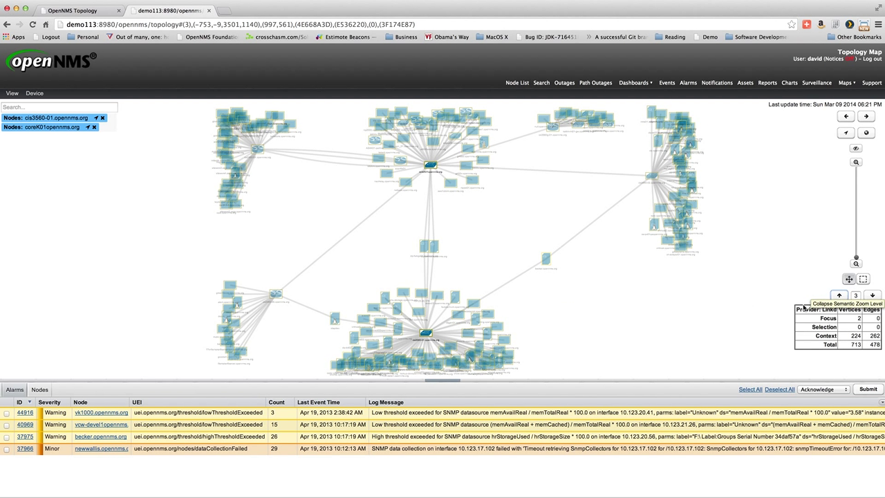
pyautogui.click(649, 323)
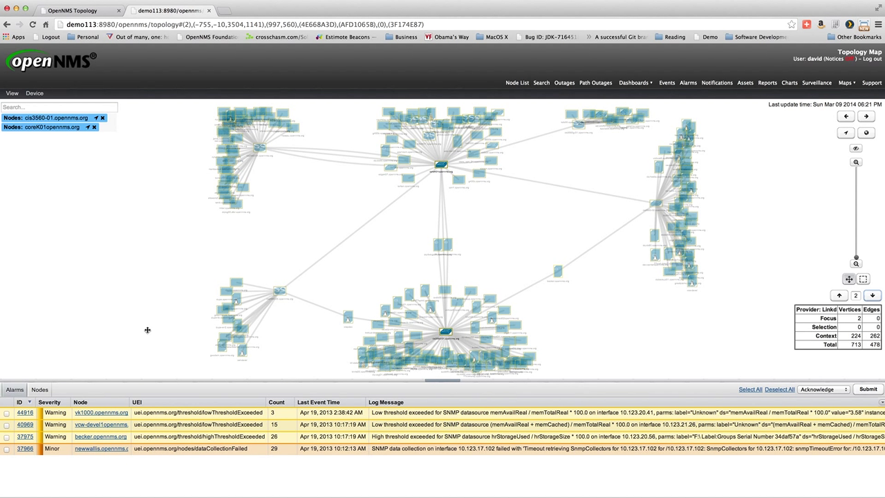
# - Remove cis3560-01.opennms.org and coreK01opennms.org from the map's focus and return to the OpenNMS home page
pyautogui.click(95, 128)
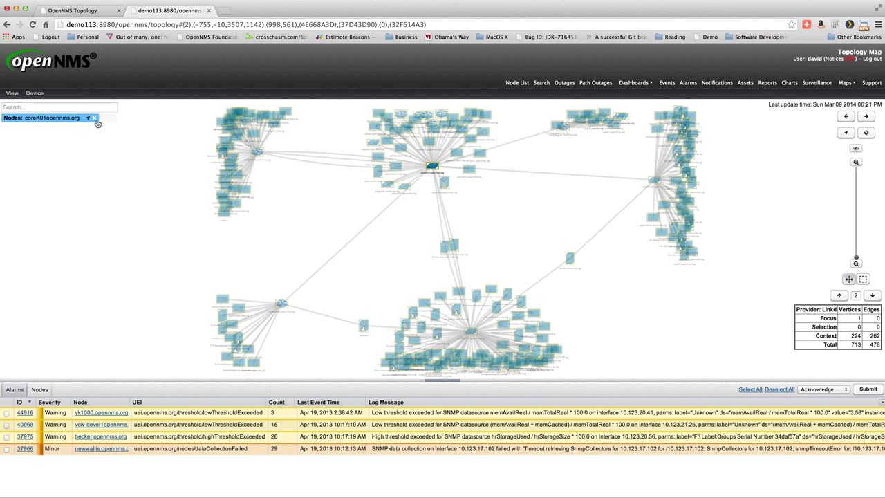
pyautogui.click(96, 119)
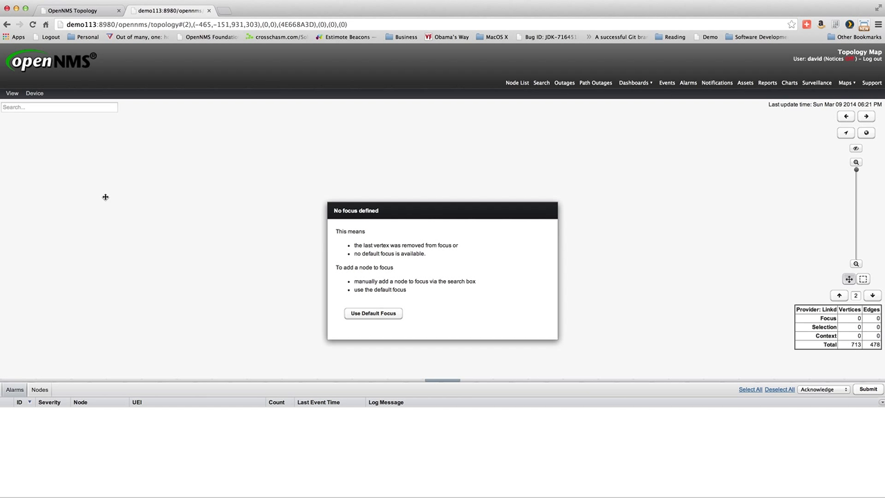
pyautogui.click(54, 71)
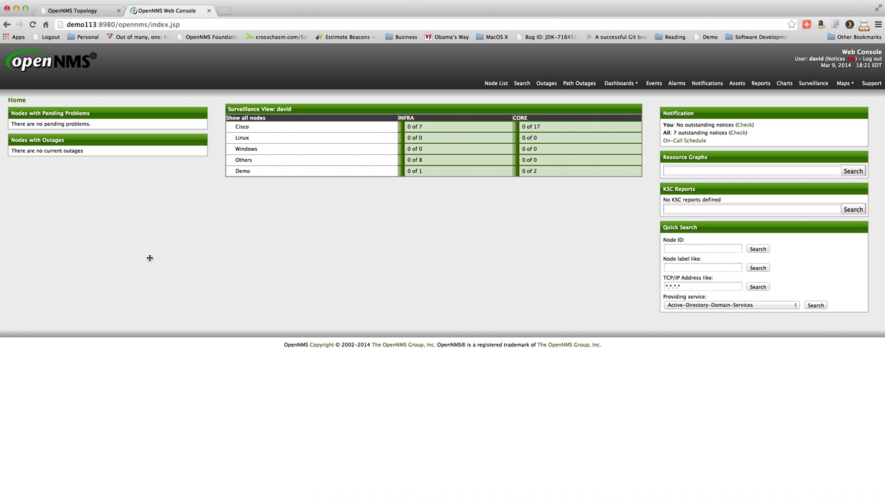
# - Switch to the terminal, shrink its window so the web console shows behind it, and connect to demo113 over SSH
pyautogui.press('super+Tab')
pyautogui.press('F4')
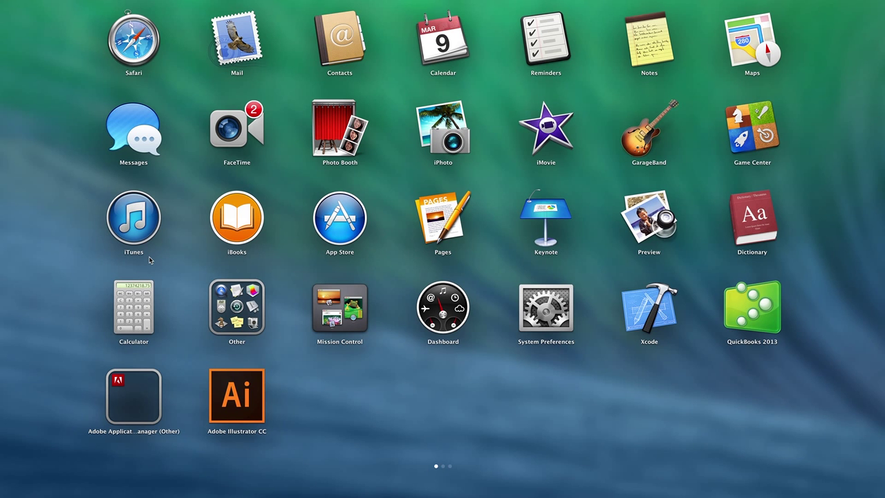
pyautogui.press('F4')
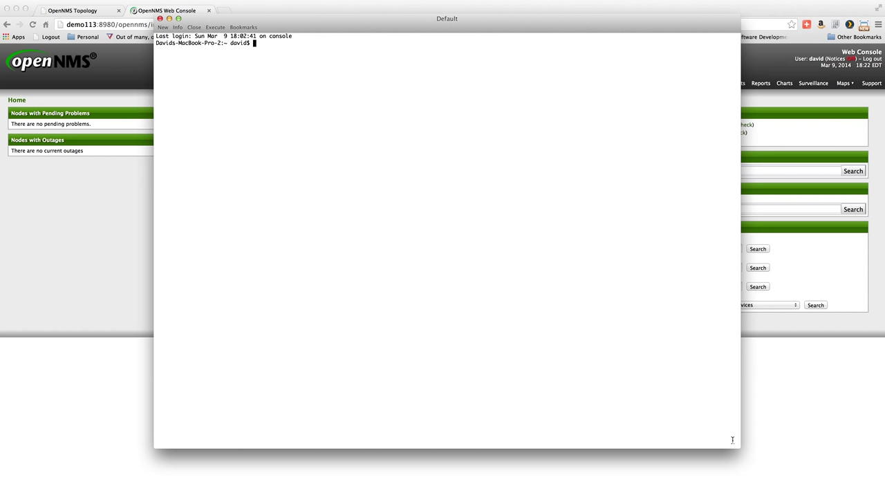
pyautogui.moveTo(733, 438); pyautogui.dragTo(735, 209)
pyautogui.write('ssh demo113')
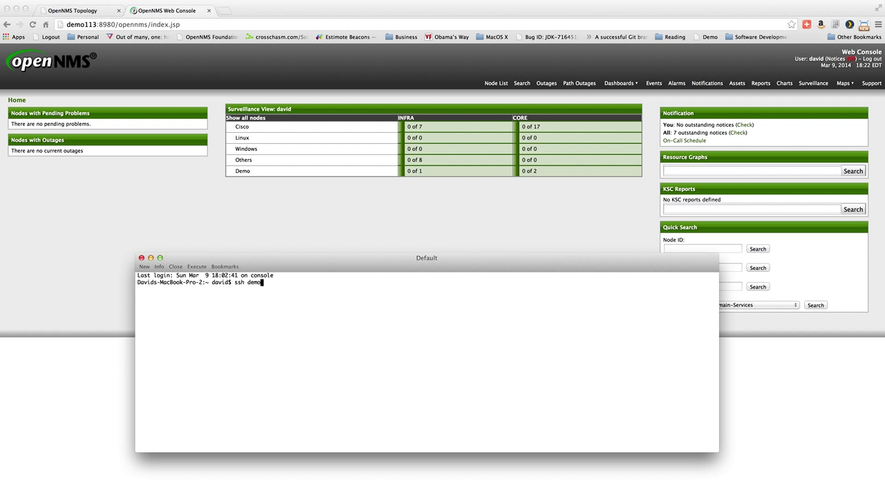
pyautogui.press('Return')
# - Change to the directory demos/localhost/1.13/screencast/ on demo113
pyautogui.write('cd d')
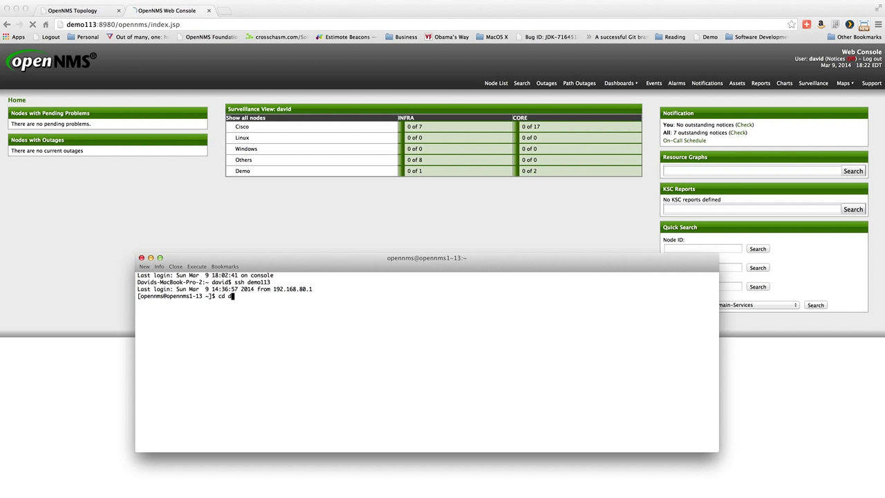
pyautogui.write('emos/localhost/1.13/sc')
pyautogui.press('Tab')
pyautogui.press('Return')
# - Try to run the demo.sh script with only 75 as its argument
pyautogui.write('./cmo')
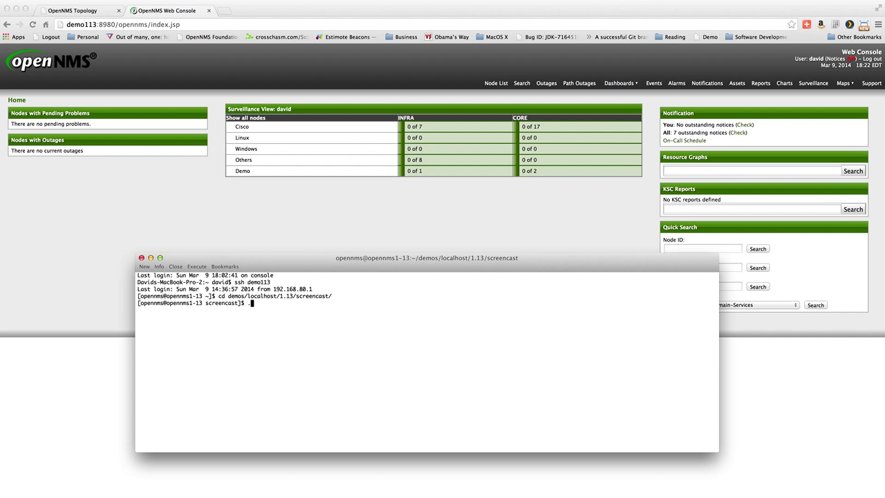
pyautogui.press('Tab')
pyautogui.write('75')
pyautogui.press('Return')
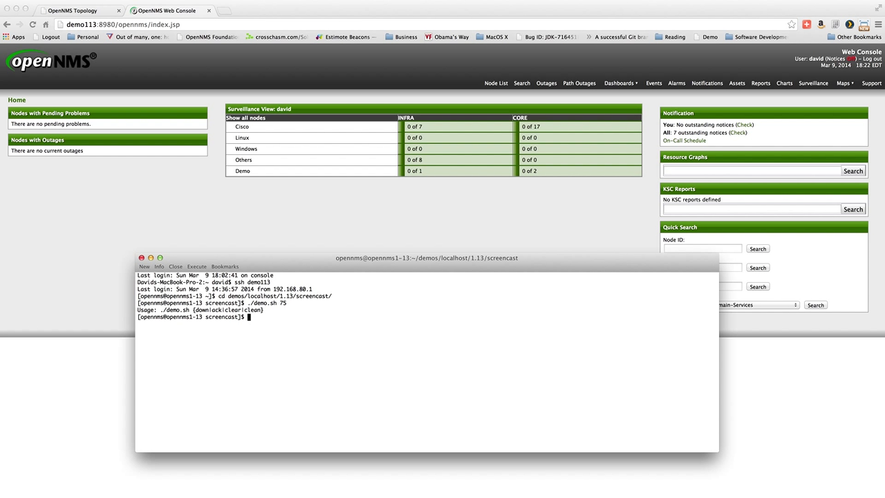
# - Run demo.sh with the arguments down and 75
pyautogui.press('Up')
pyautogui.press('Left')
pyautogui.press('Left')
pyautogui.write('d0wn')
pyautogui.press('Return')
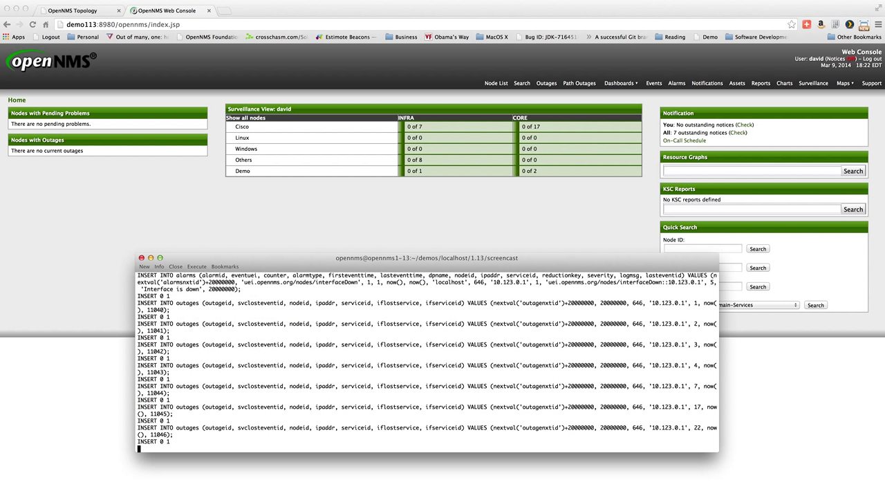
# - Switch back to the browser, refresh the OpenNMS home page and open the pending alarms of coreK01opennms.org
pyautogui.press('super+Tab')
pyautogui.press('super+r')
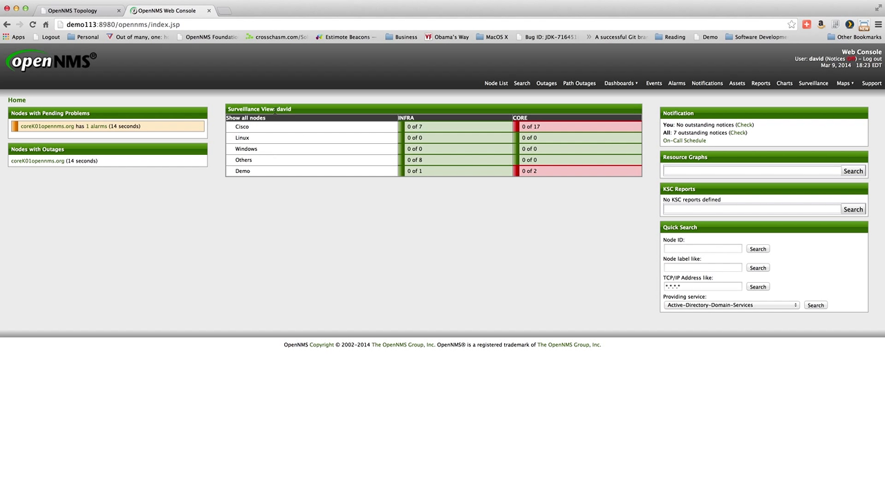
pyautogui.moveTo(278, 108); pyautogui.dragTo(290, 109)
pyautogui.click(306, 195)
pyautogui.click(101, 127)
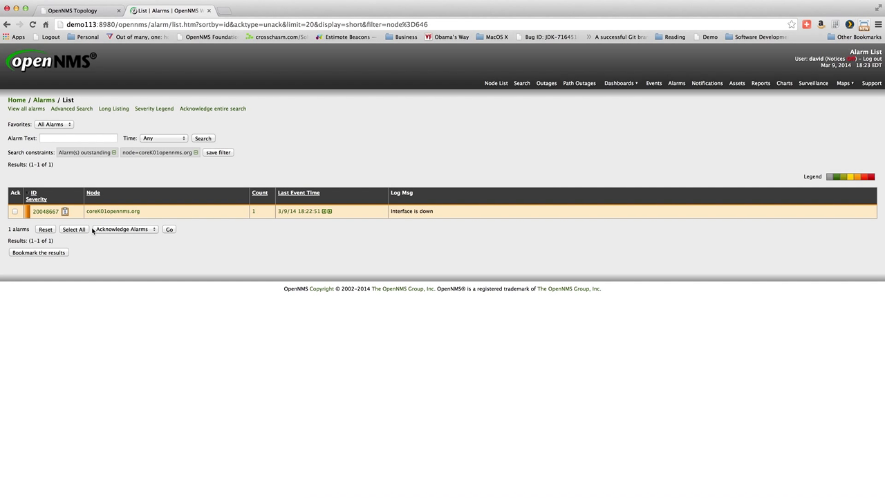
# - Save the sticky memo "I got this... need a little coffee, today." on the coreK01opennms.org interface-down alarm and acknowledge the alarm
pyautogui.moveTo(65, 214)
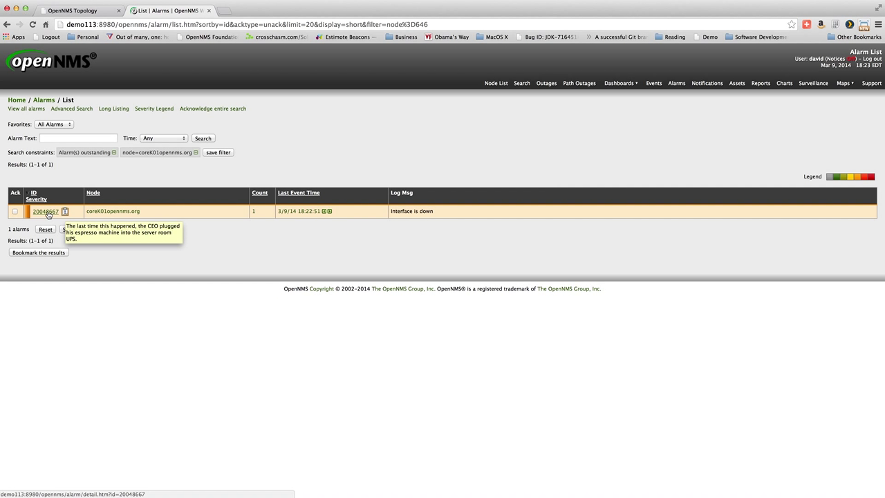
pyautogui.click(46, 212)
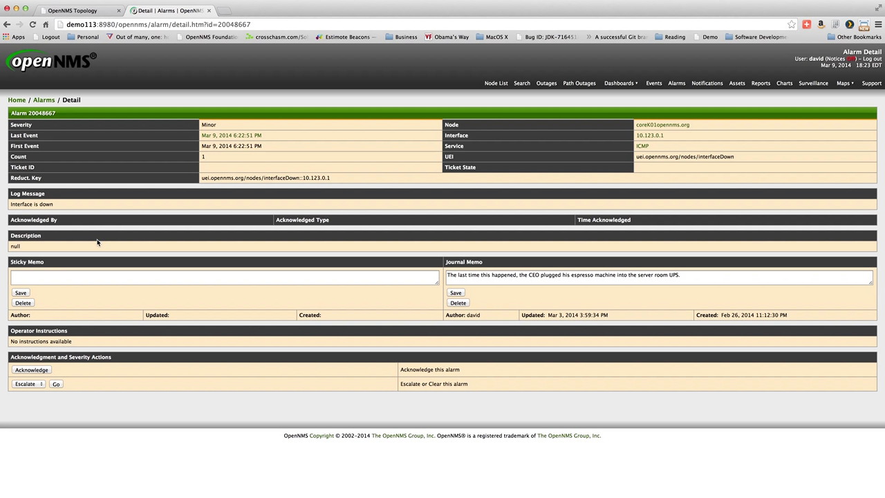
pyautogui.click(70, 278)
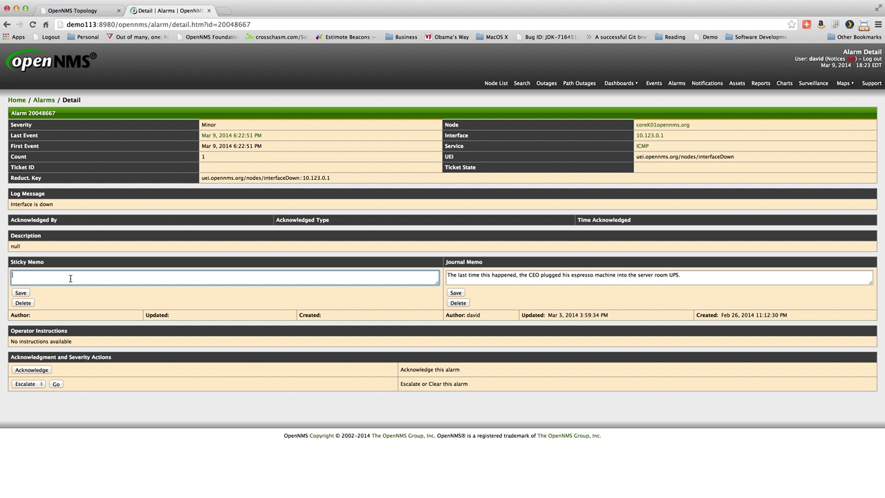
pyautogui.write('I got this... need a little coffee, today.')
pyautogui.click(27, 293)
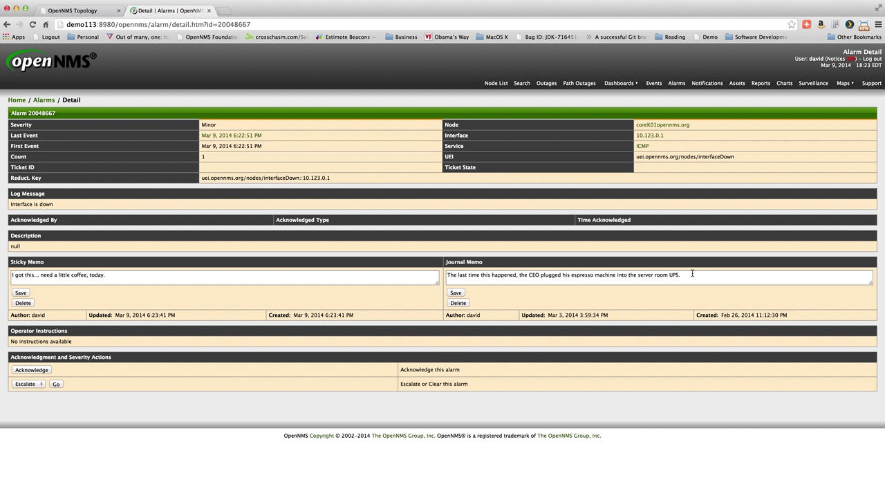
pyautogui.click(35, 372)
# - Review the recent events and outages of coreK01opennms.org from the home page's outage list and show the node in the geographical map
pyautogui.click(30, 62)
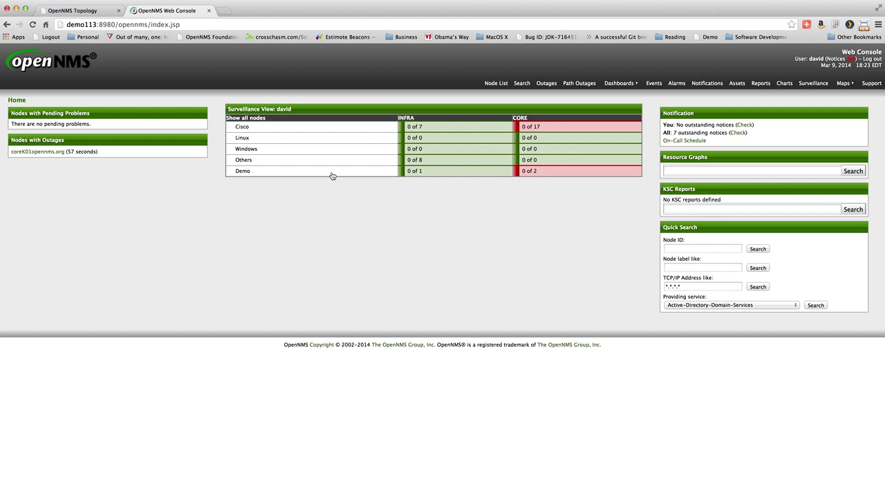
pyautogui.click(45, 153)
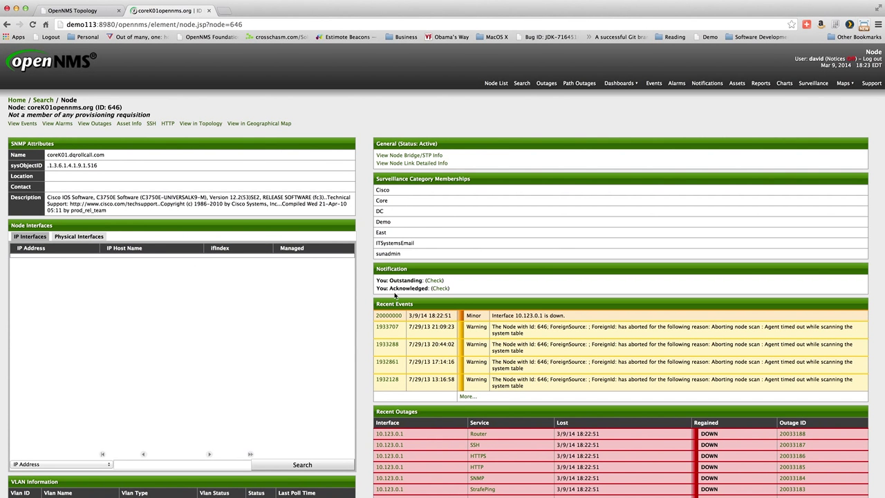
pyautogui.scroll(-2, 437, 303)
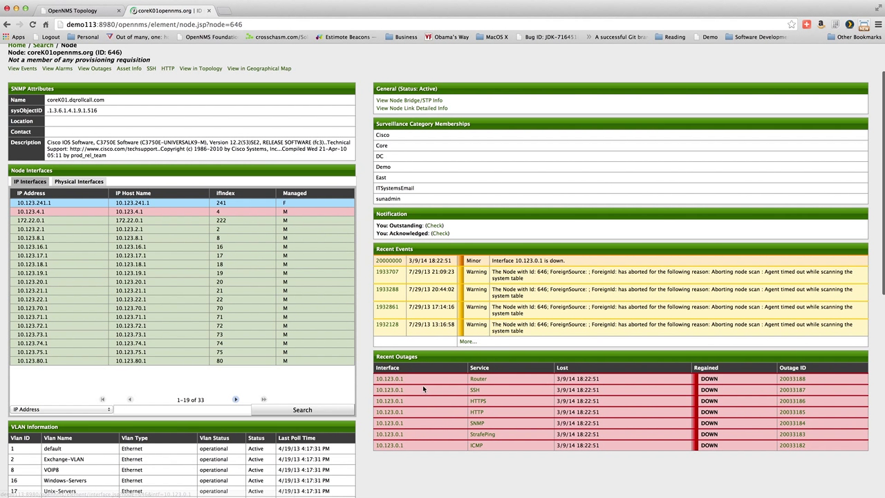
pyautogui.moveTo(492, 260); pyautogui.dragTo(563, 260)
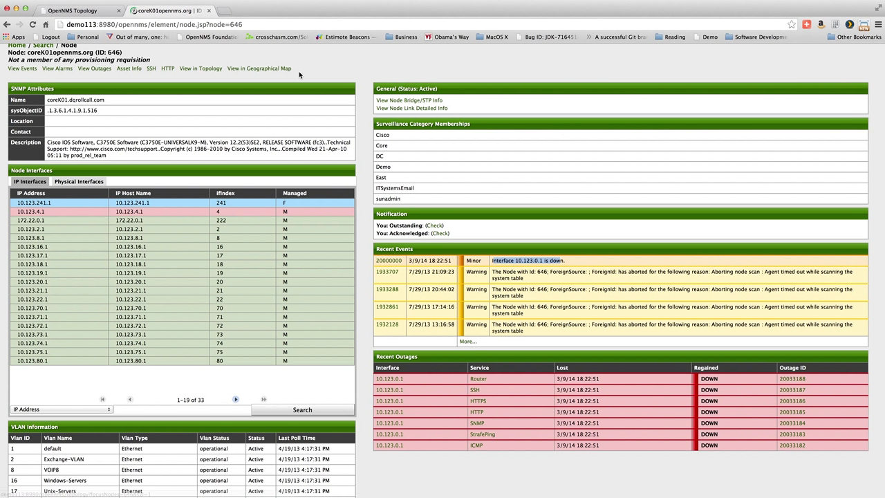
pyautogui.scroll(1, 331, 81)
pyautogui.scroll(2, 331, 81)
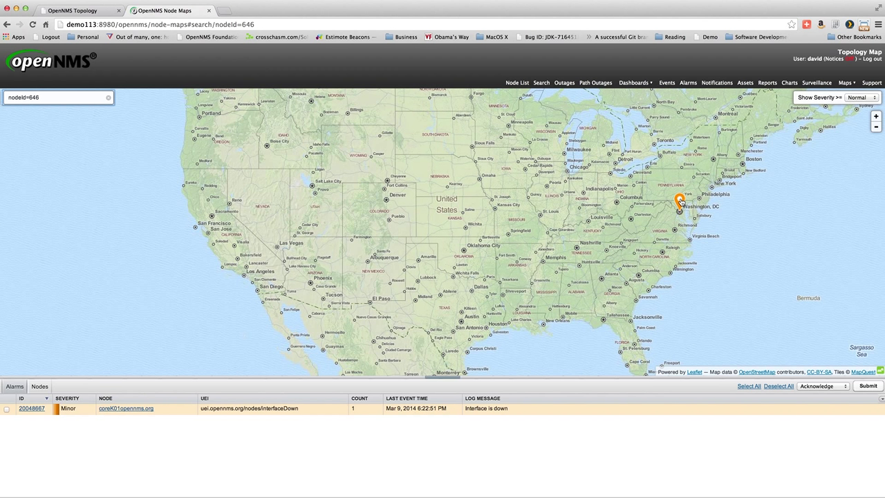
# - Open the geographical map's marked node in the topology map and move cis3560g-01.opennms.org well away from the coreK01opennms.org cluster
pyautogui.click(680, 201)
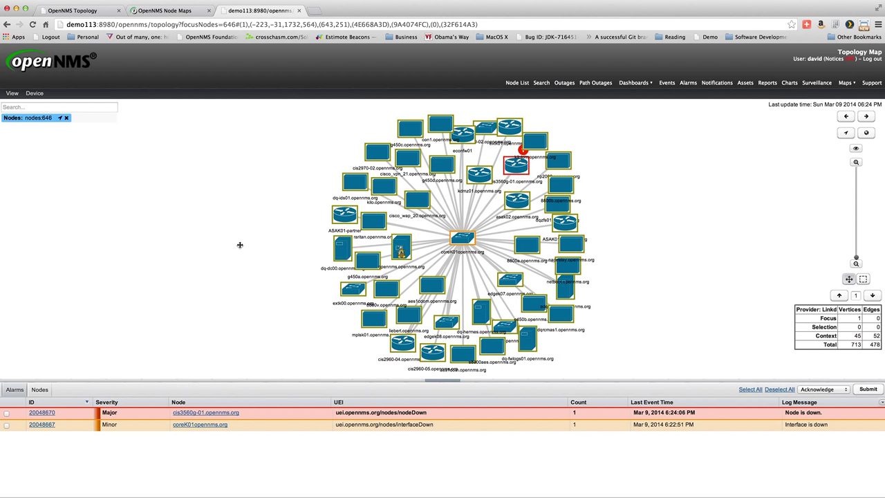
pyautogui.moveTo(514, 167)
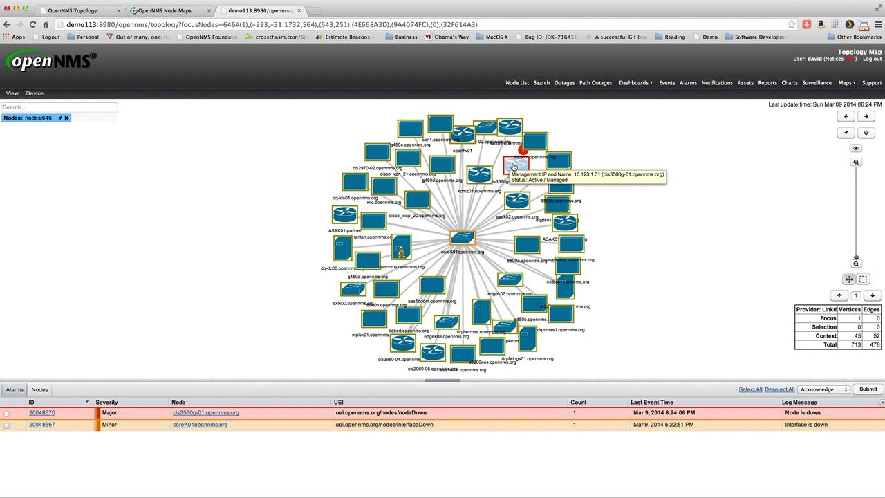
pyautogui.moveTo(514, 167); pyautogui.dragTo(180, 206)
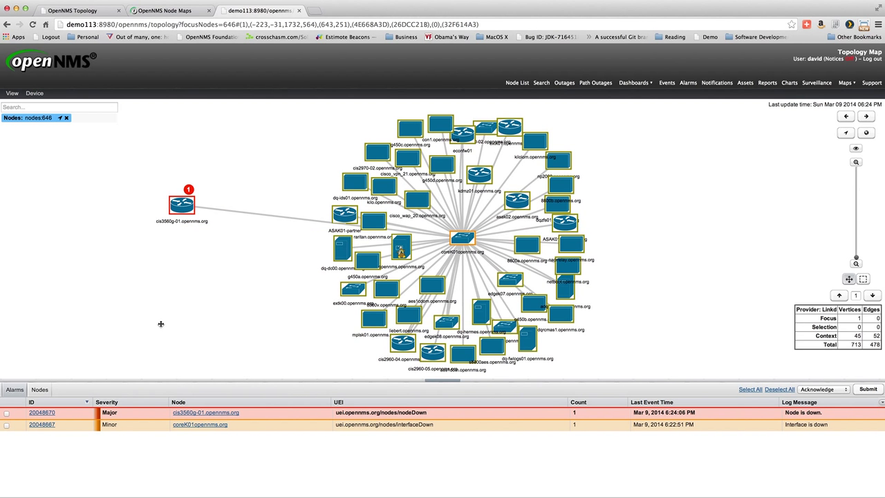
pyautogui.click(60, 67)
# - Add cis3560g-01.opennms.org to the topology map's focus
pyautogui.moveTo(185, 206)
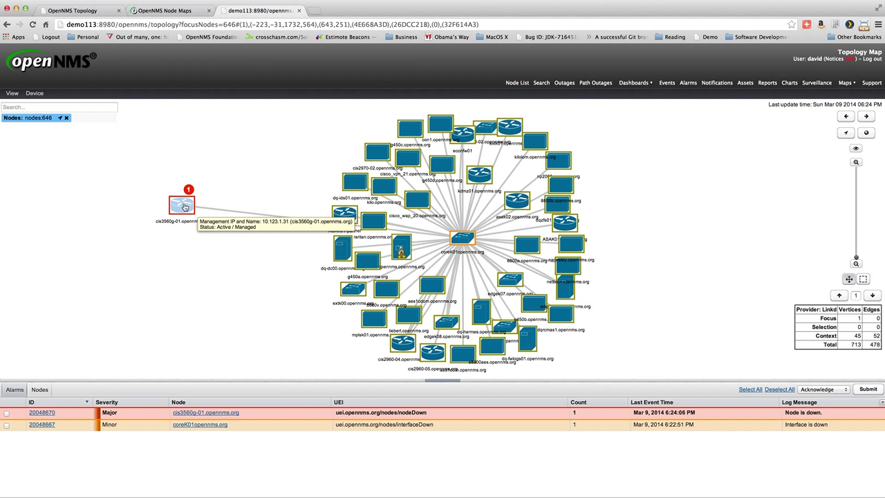
pyautogui.rightClick(185, 207)
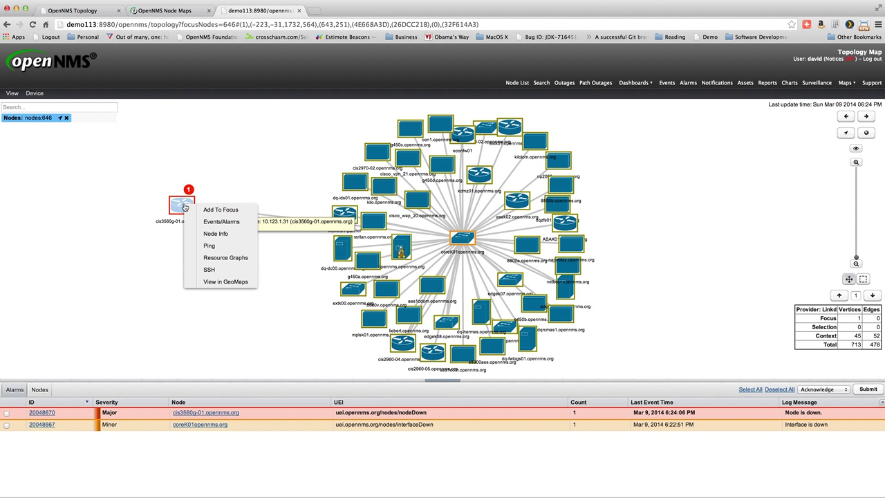
pyautogui.click(216, 210)
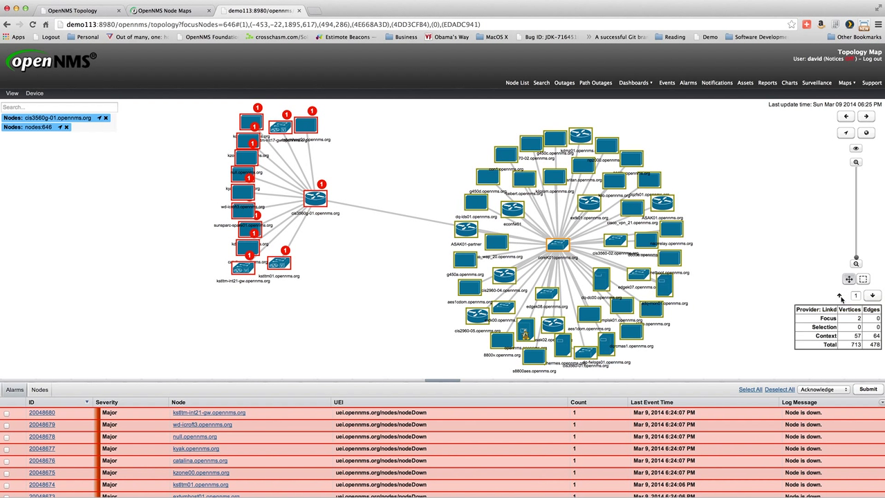
# - Expand the semantic zoom level to 2 and switch the focus-node highlighting on and off again
pyautogui.click(841, 297)
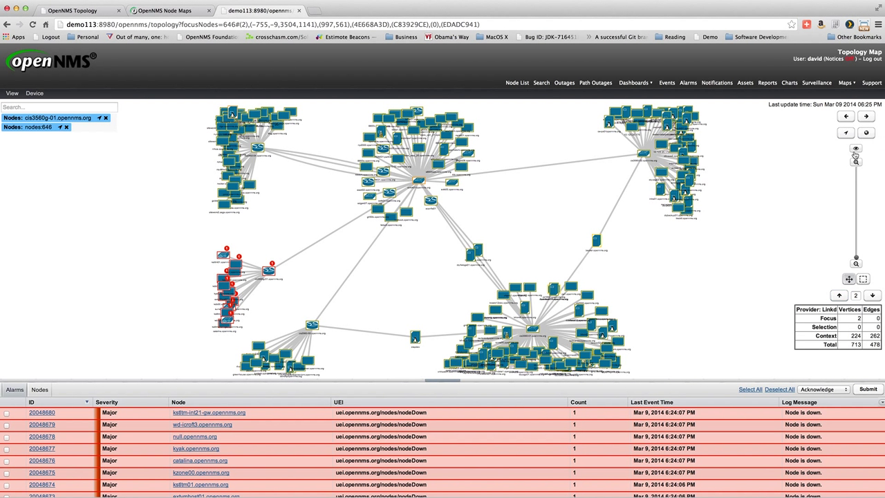
pyautogui.click(856, 151)
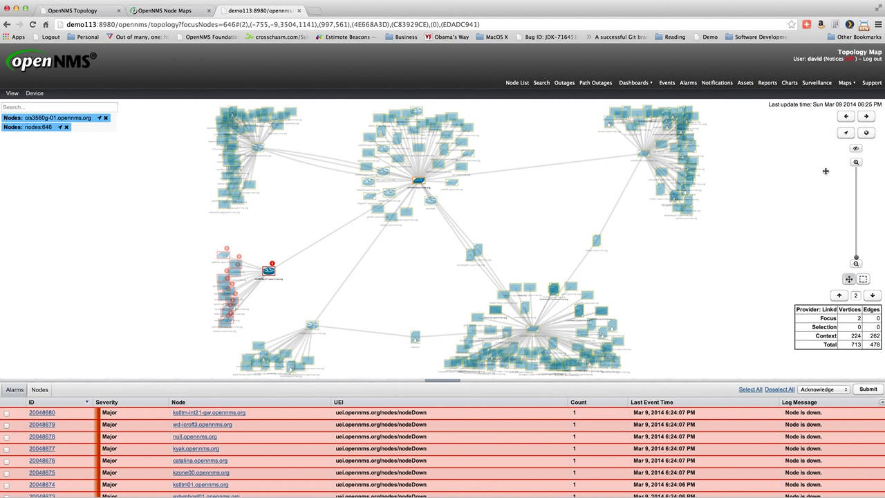
pyautogui.click(856, 150)
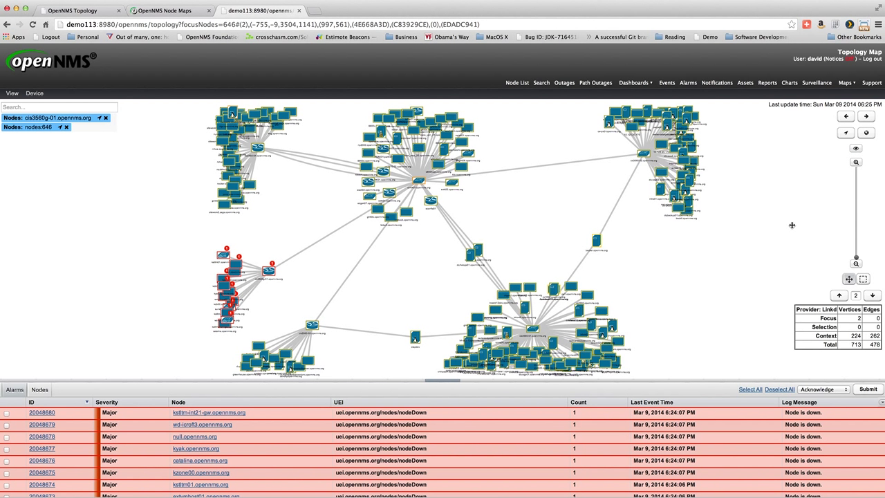
# - Switch to the terminal, run ./demo.sh ack to acknowledge the simulated node-down alarms, and return to the topology map in the browser
pyautogui.press('super+Tab')
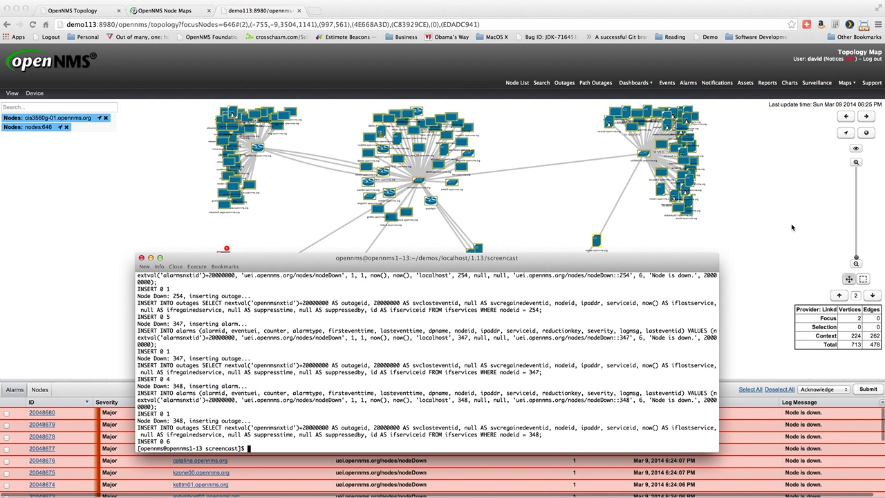
pyautogui.press('Up')
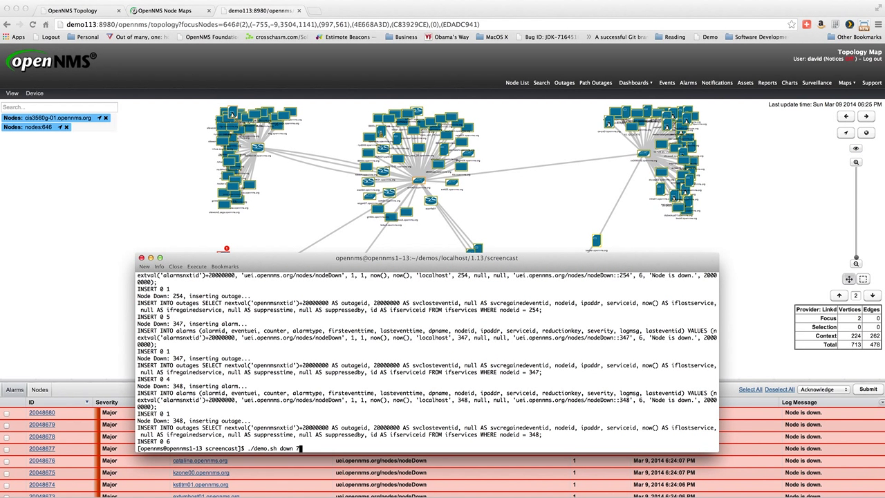
pyautogui.press('BackSpace')
pyautogui.press('BackSpace')
pyautogui.press('BackSpace')
pyautogui.press('BackSpace')
pyautogui.press('BackSpace')
pyautogui.press('BackSpace')
pyautogui.write('clear')
pyautogui.press('BackSpace')
pyautogui.press('BackSpace')
pyautogui.write('ack')
pyautogui.press('Return')
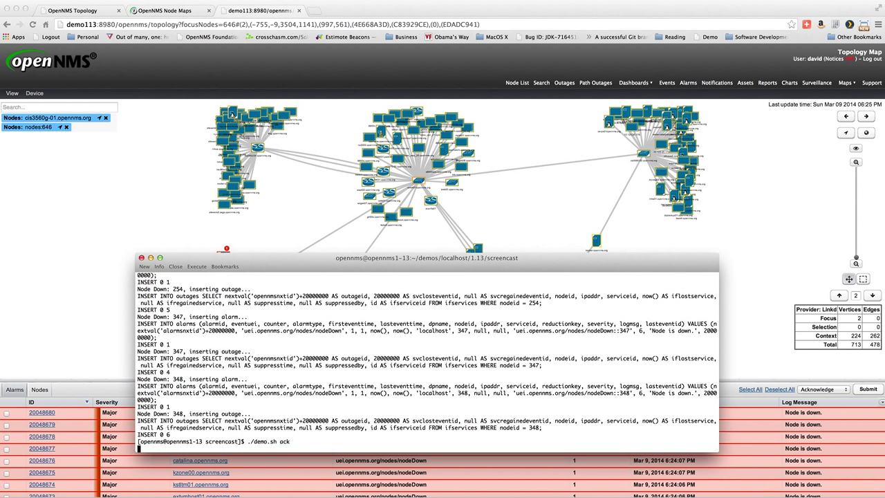
pyautogui.click(786, 222)
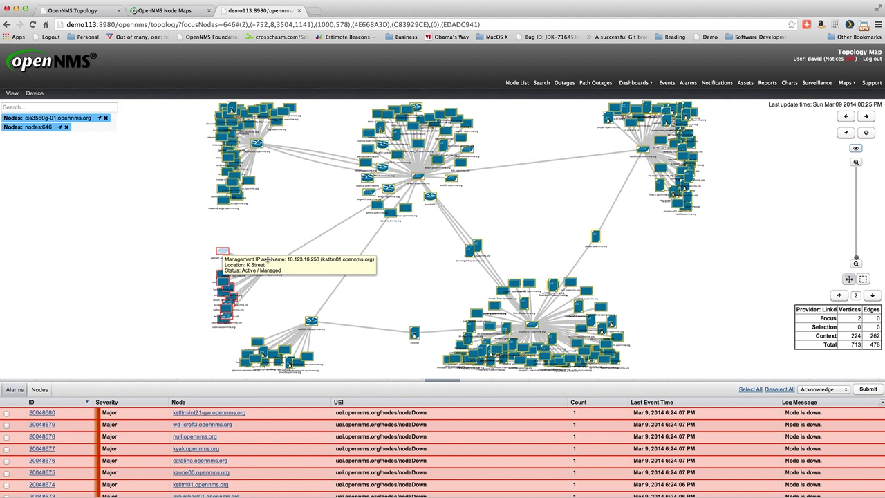
pyautogui.moveTo(221, 293)
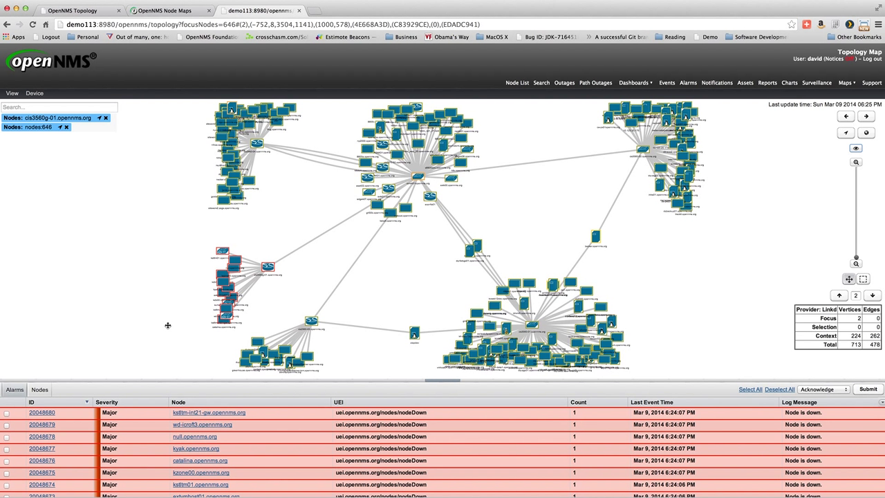
# - Run ./demo.sh up in the terminal to bring the downed demo nodes back up and return to the topology map
pyautogui.press('super+Tab')
pyautogui.press('Up')
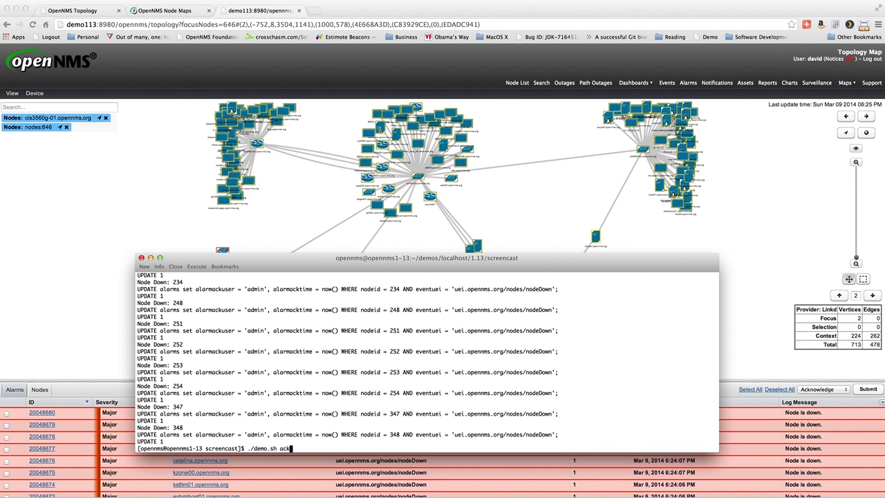
pyautogui.press('BackSpace')
pyautogui.press('BackSpace')
pyautogui.press('BackSpace')
pyautogui.write('up')
pyautogui.press('Return')
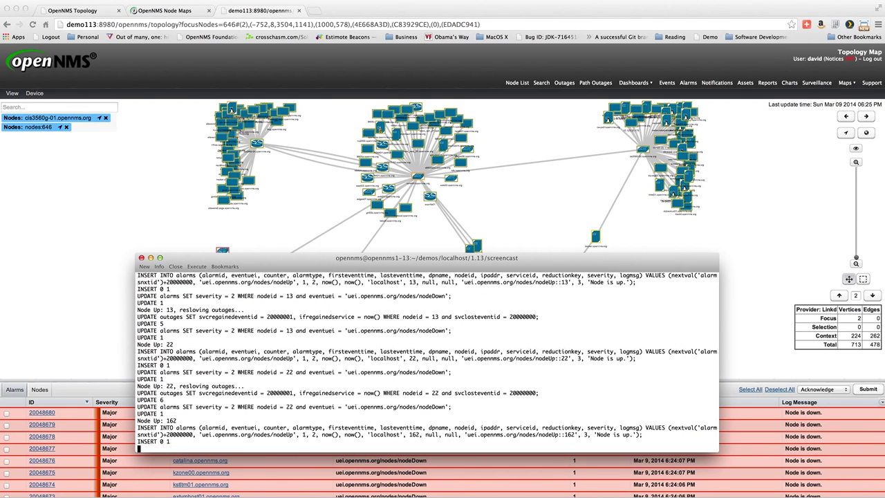
pyautogui.press('super+Tab')
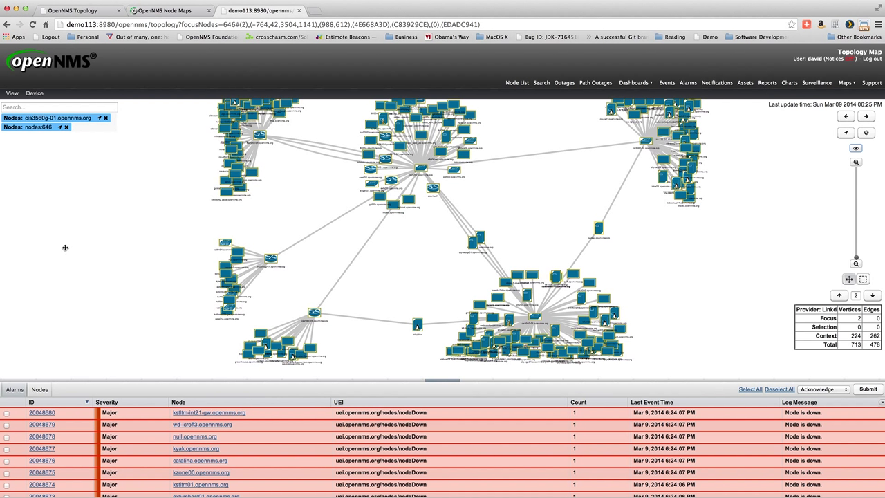
# - Refresh the topology map and review the nodeDown and nodeUp alarms listed below it
pyautogui.click(12, 95)
pyautogui.click(32, 216)
pyautogui.scroll(-10, 259, 469)
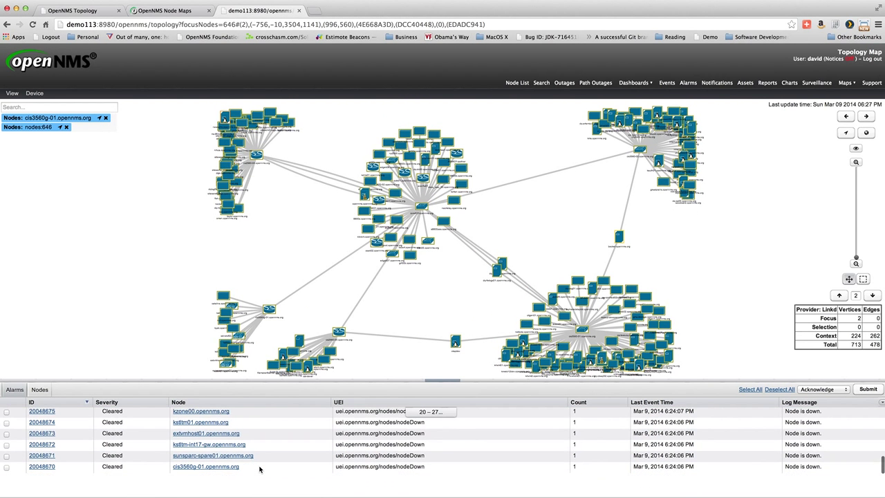
pyautogui.scroll(5, 260, 469)
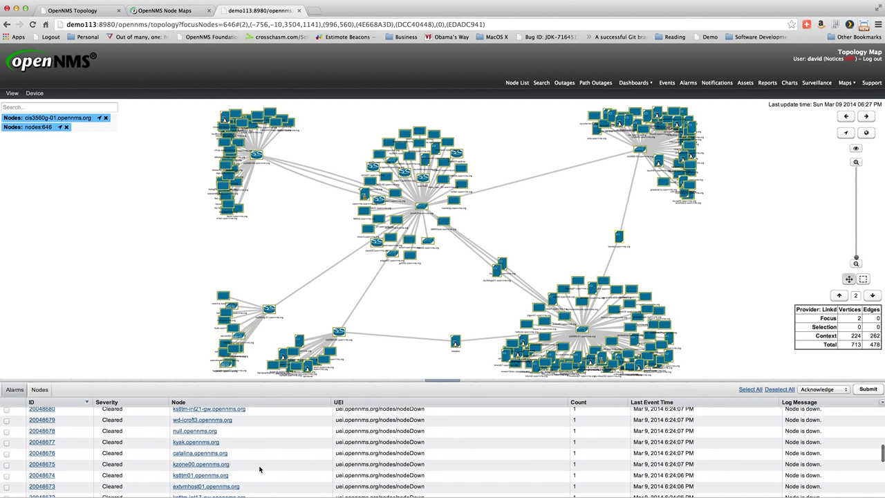
pyautogui.scroll(5, 259, 469)
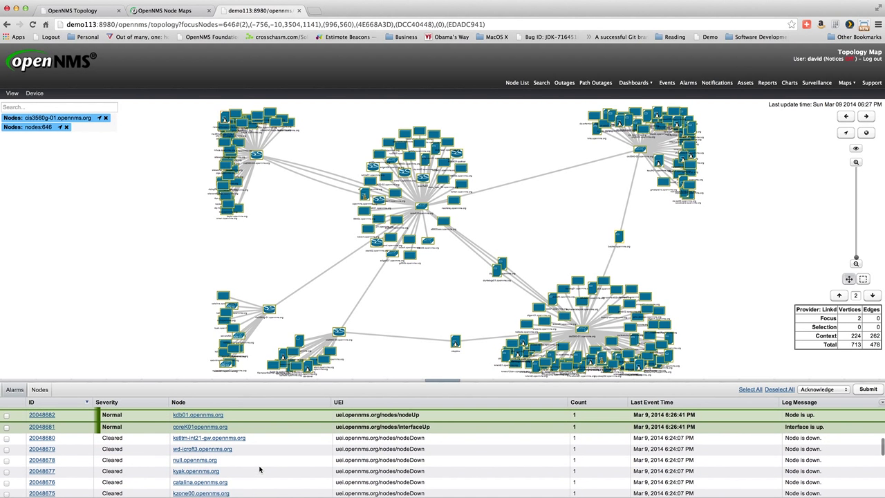
pyautogui.scroll(5, 259, 470)
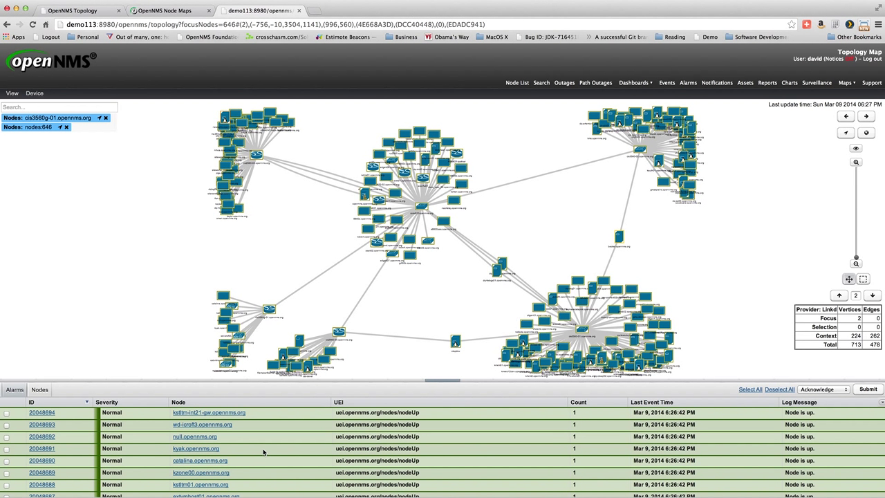
# - Delete the demo events, alarms and outages by running ./demo.sh clean in the terminal, and refresh the topology map
pyautogui.press('super+Tab')
pyautogui.press('Up')
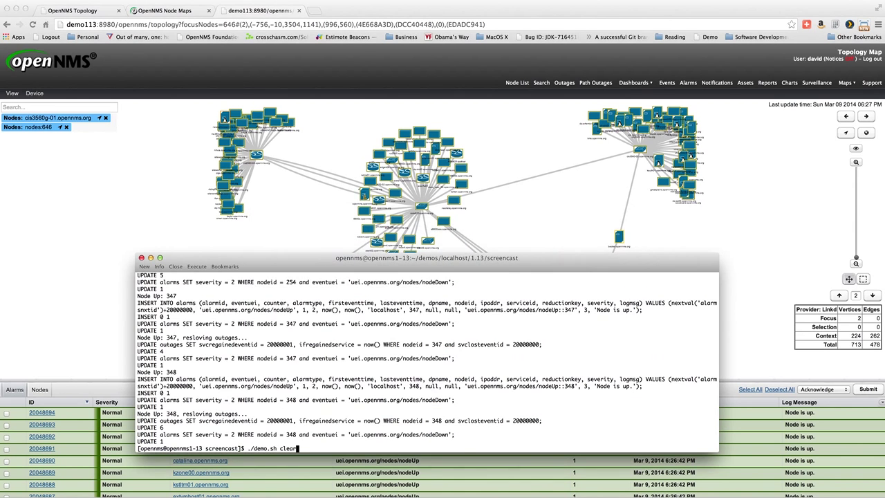
pyautogui.press('Return')
pyautogui.press('super+Tab')
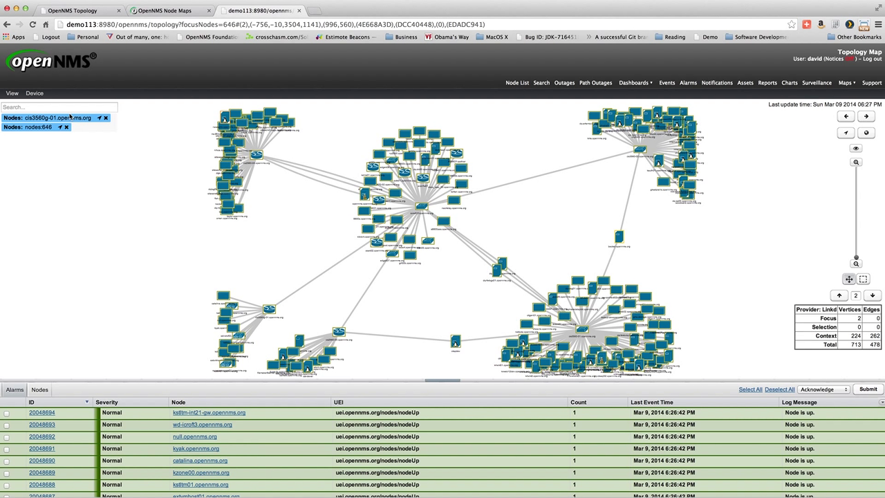
pyautogui.click(13, 93)
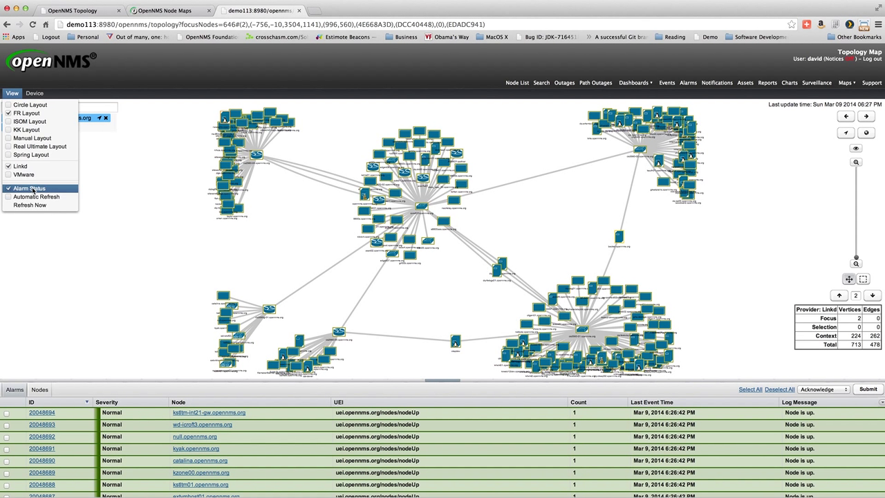
pyautogui.click(29, 205)
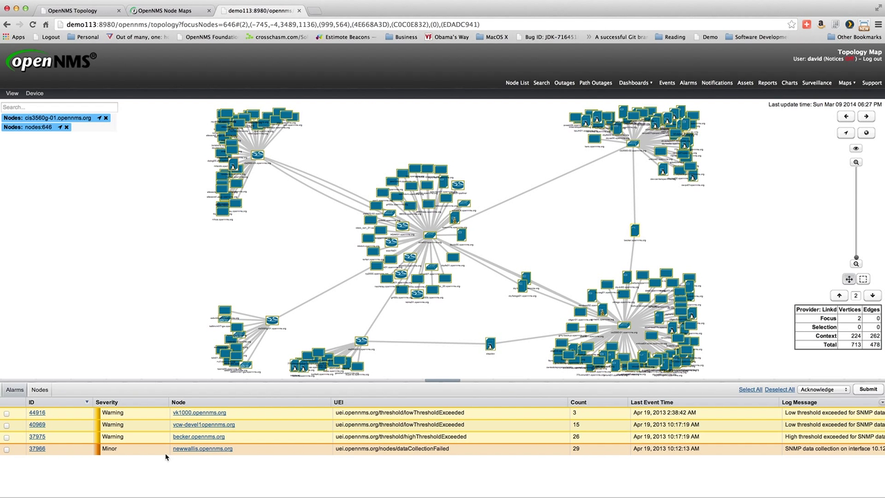
# - Simulate the node outages again by running ./demo.sh down in the terminal and return to the topology map
pyautogui.press('super+Tab')
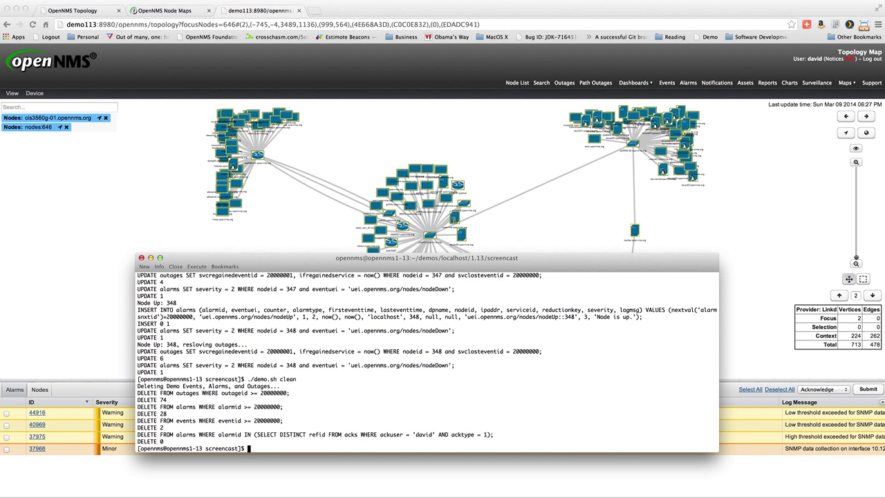
pyautogui.press('Up')
pyautogui.press('BackSpace')
pyautogui.press('BackSpace')
pyautogui.press('BackSpace')
pyautogui.write('own')
pyautogui.press('Return')
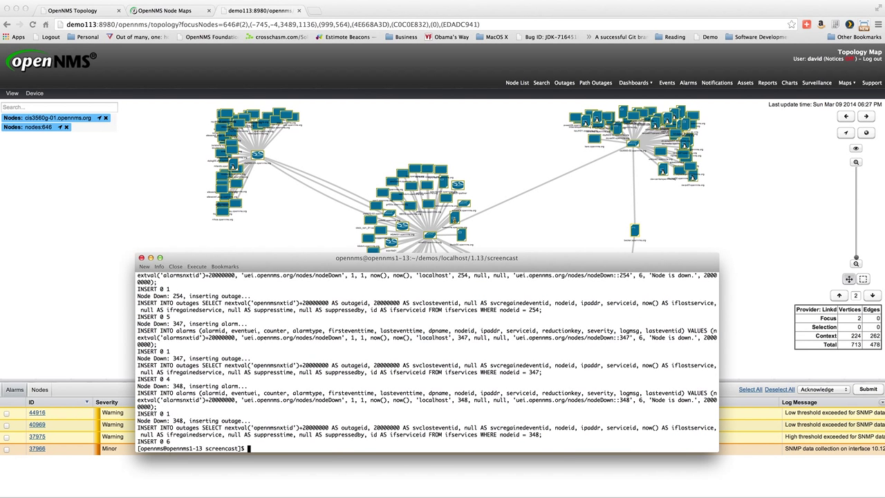
pyautogui.click(166, 457)
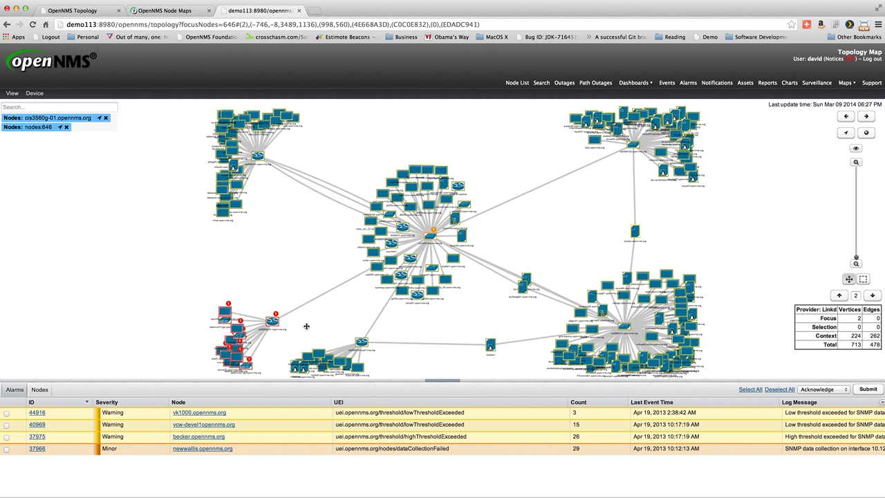
# - Select cis3560g-01.opennms.org to filter the alarms to that router, and box-select it together with its group of downed nodes
pyautogui.click(274, 323)
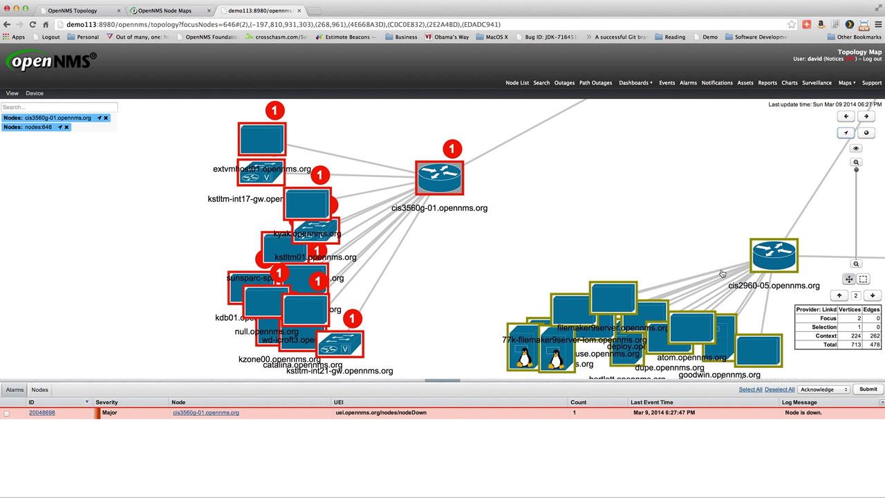
pyautogui.click(863, 279)
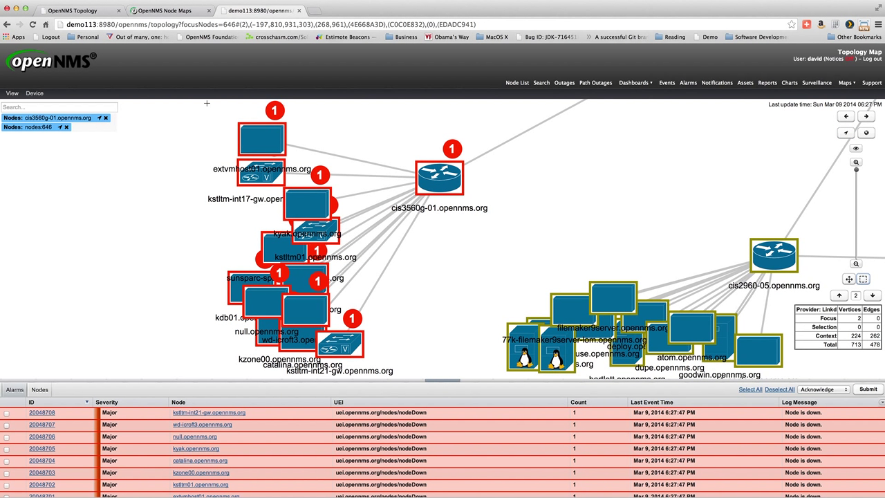
pyautogui.moveTo(183, 102); pyautogui.dragTo(490, 374)
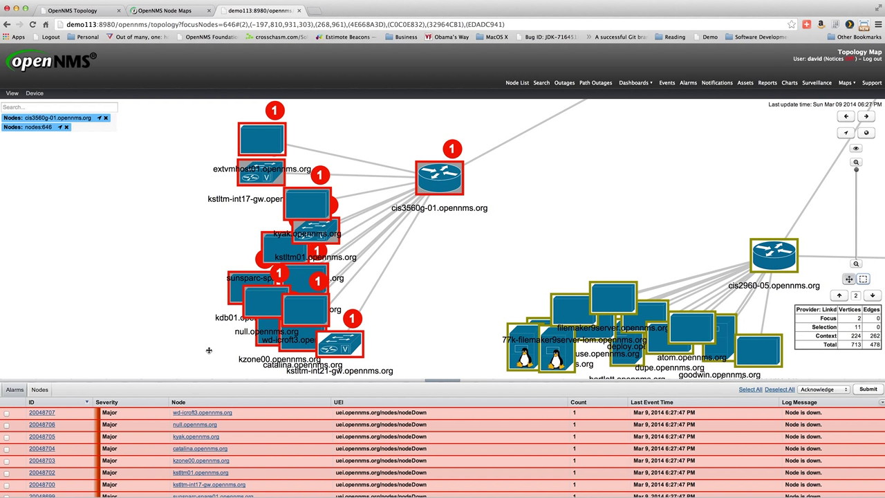
# - Add extvmhost01.opennms.org to the topology map's focus
pyautogui.moveTo(339, 348)
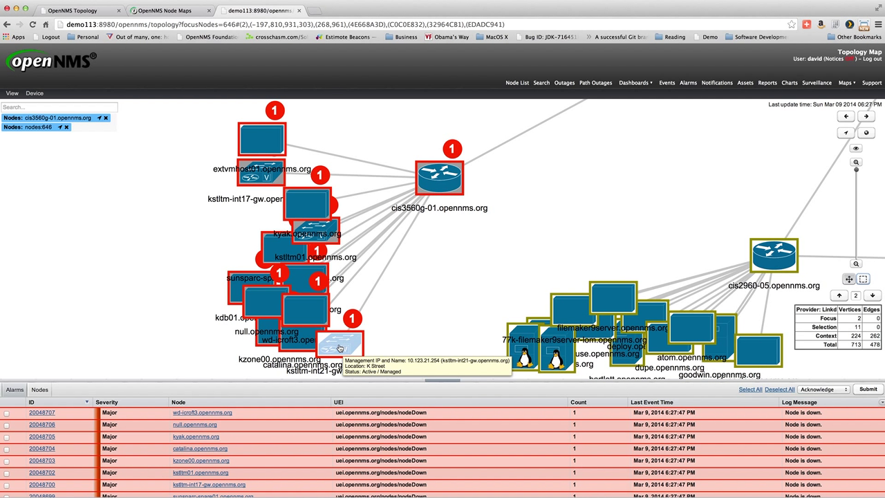
pyautogui.rightClick(338, 347)
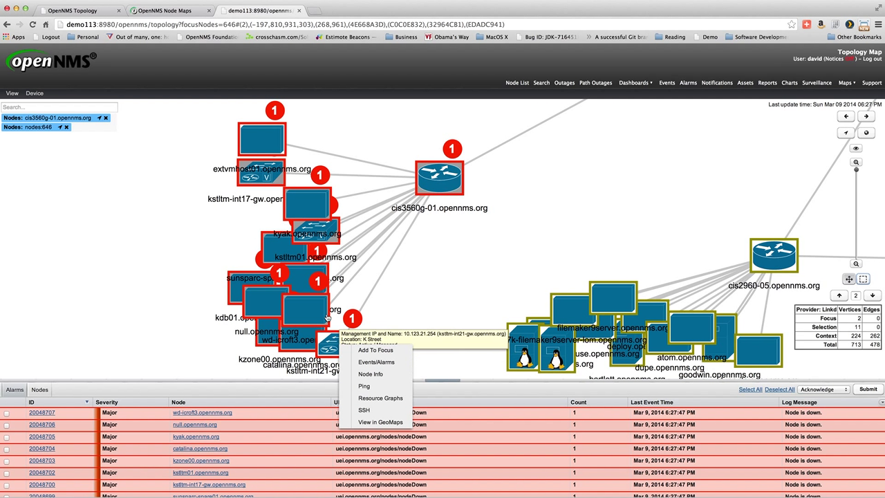
pyautogui.moveTo(275, 140)
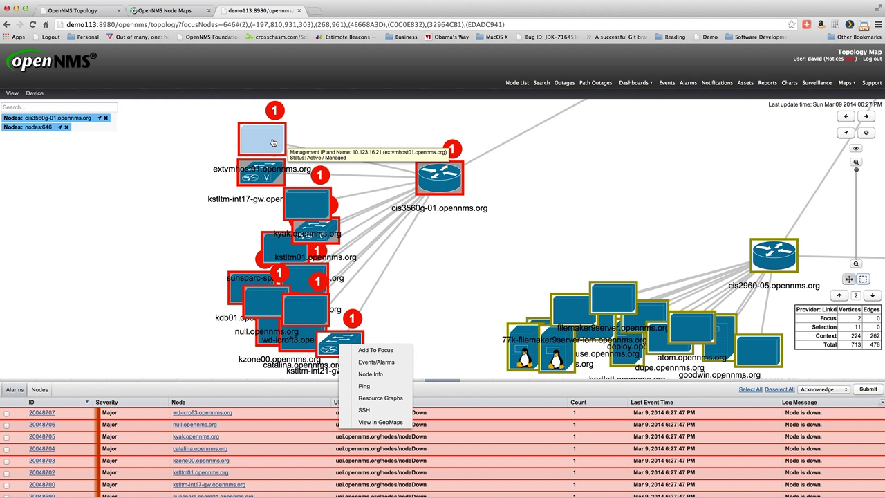
pyautogui.rightClick(273, 143)
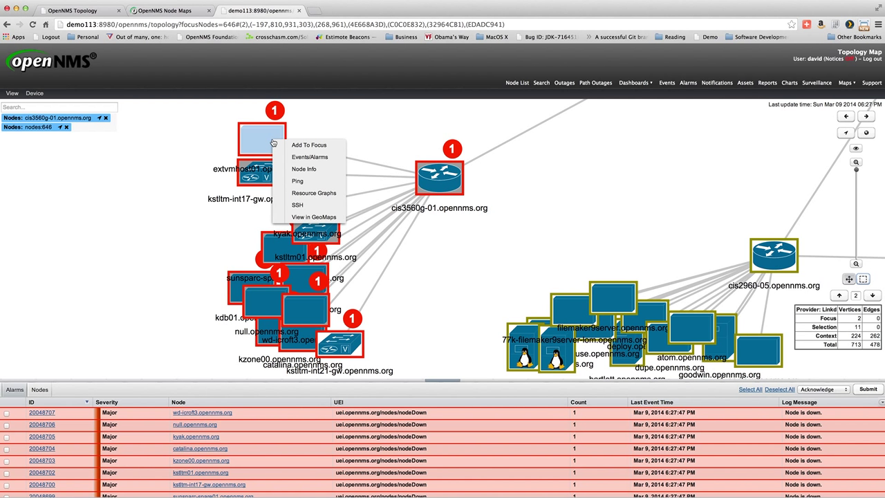
pyautogui.click(273, 142)
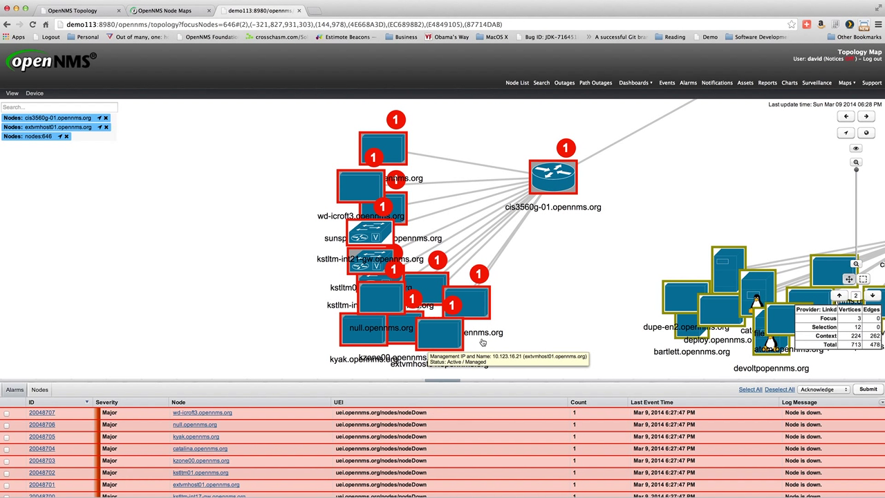
# - Select all alarms in the list of the selected downed nodes and acknowledge them
pyautogui.click(752, 389)
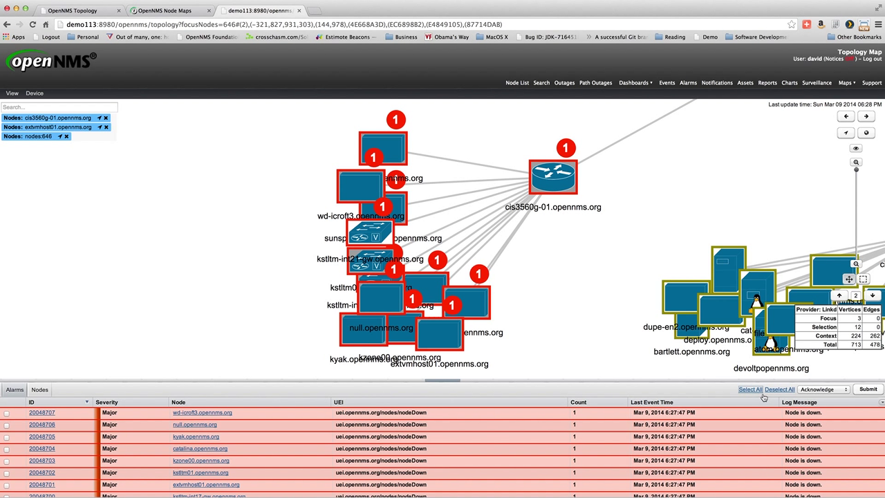
pyautogui.click(868, 390)
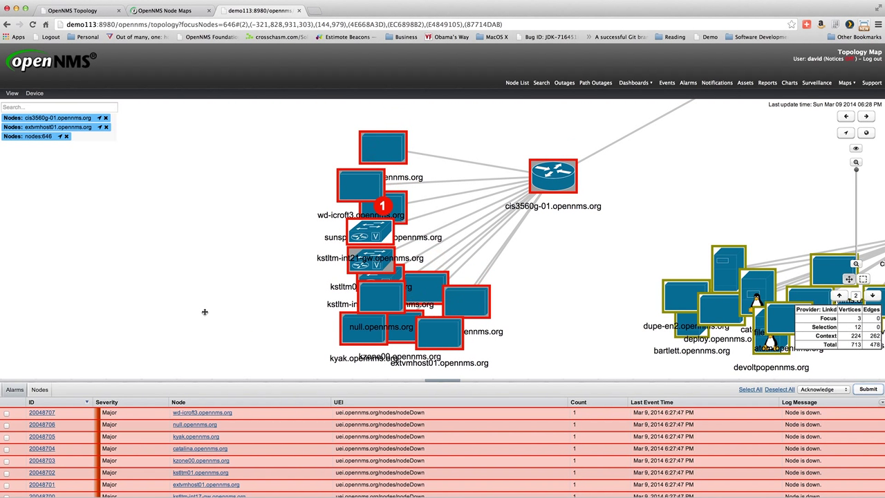
# - Acknowledge the remaining nodeDown alarm of kstltm-int21-gw.opennms.org from its Events/Alarms window and review the details of alarm 20048708
pyautogui.moveTo(357, 235)
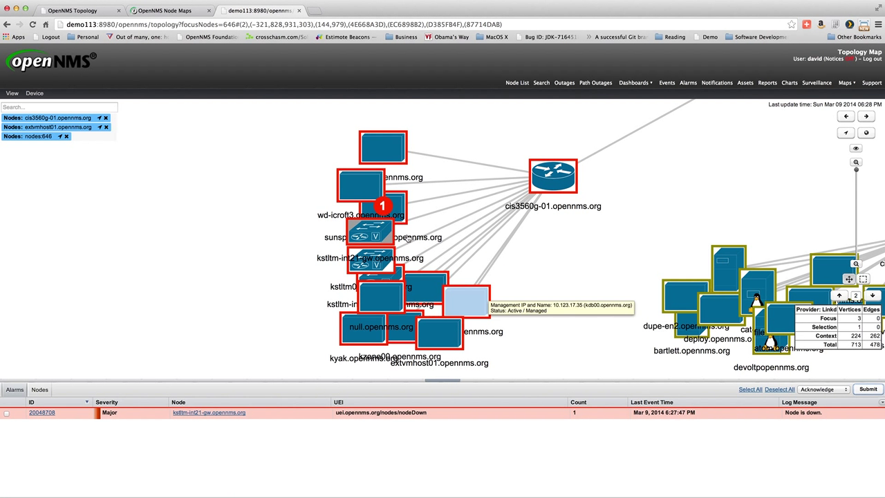
pyautogui.rightClick(385, 230)
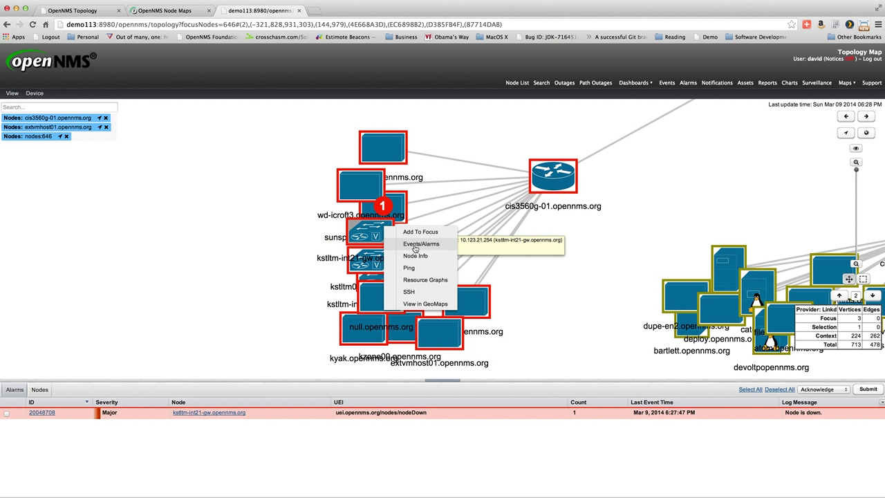
pyautogui.click(415, 246)
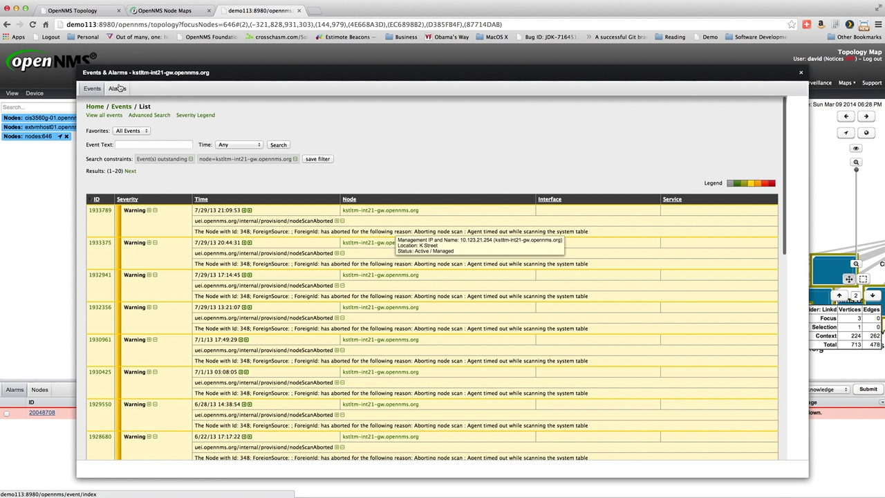
pyautogui.click(118, 90)
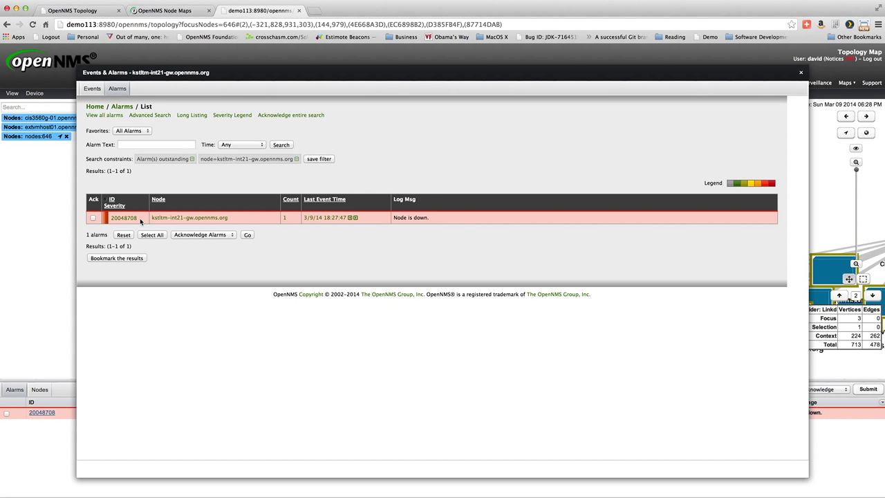
pyautogui.click(93, 218)
pyautogui.click(248, 235)
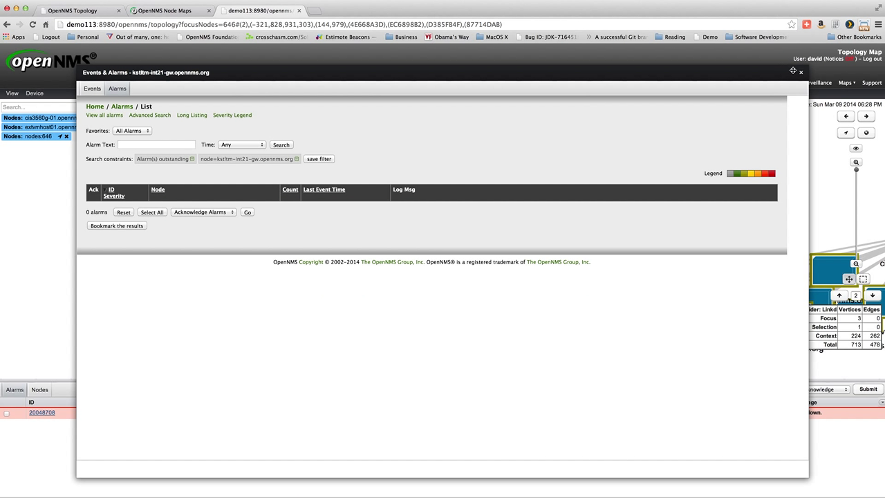
pyautogui.click(801, 72)
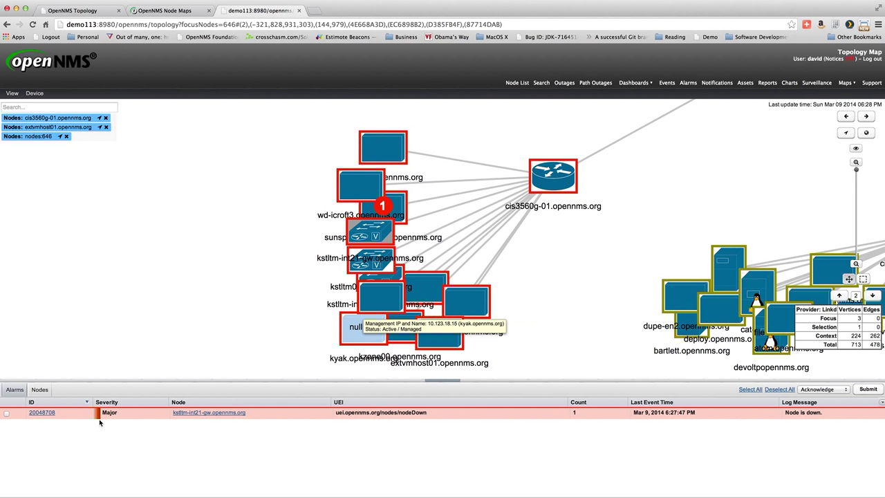
pyautogui.click(47, 414)
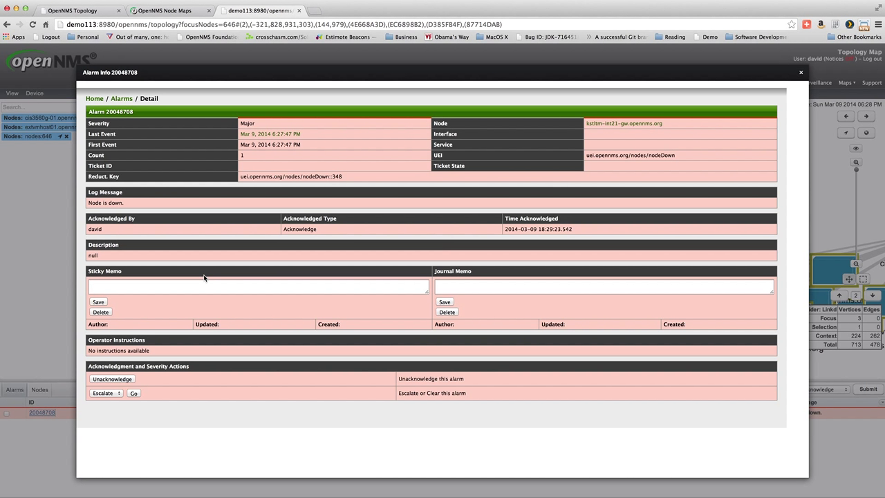
pyautogui.click(802, 74)
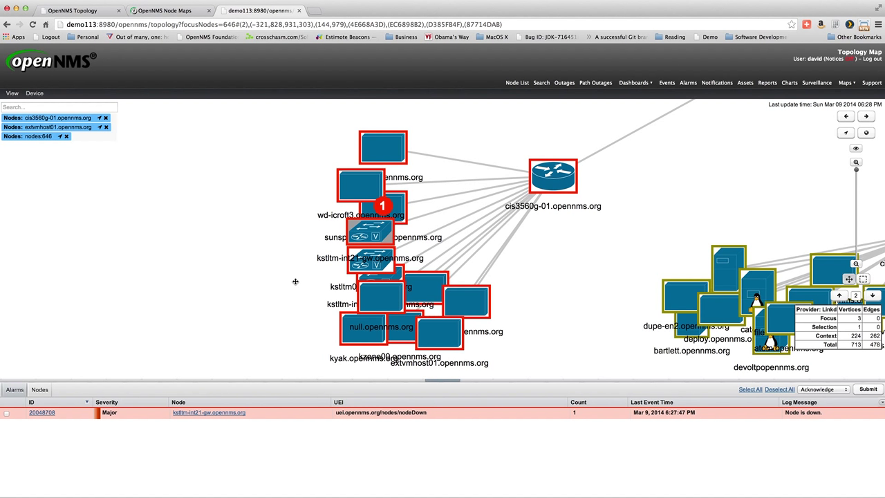